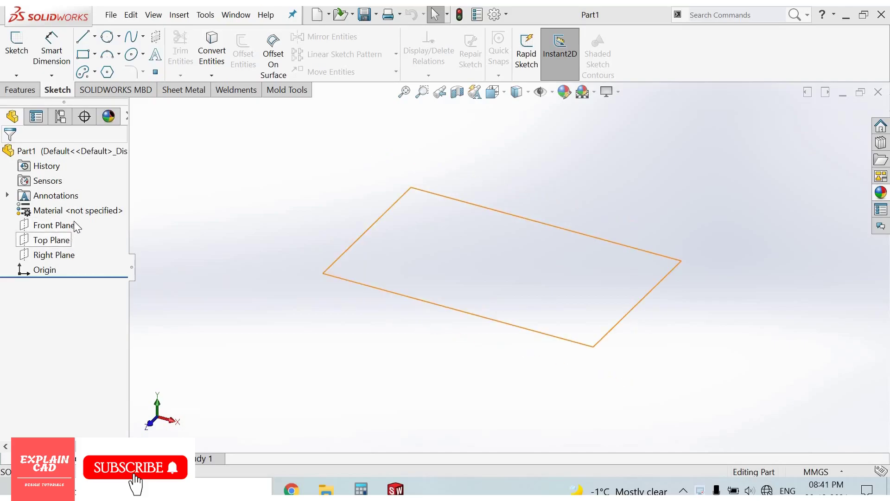
# Start a sketch on the Top Plane and draw an ellipse centred on the origin, with radii about 65 mm horizontally and 20 mm vertically
pyautogui.click(58, 240)
pyautogui.click(74, 225)
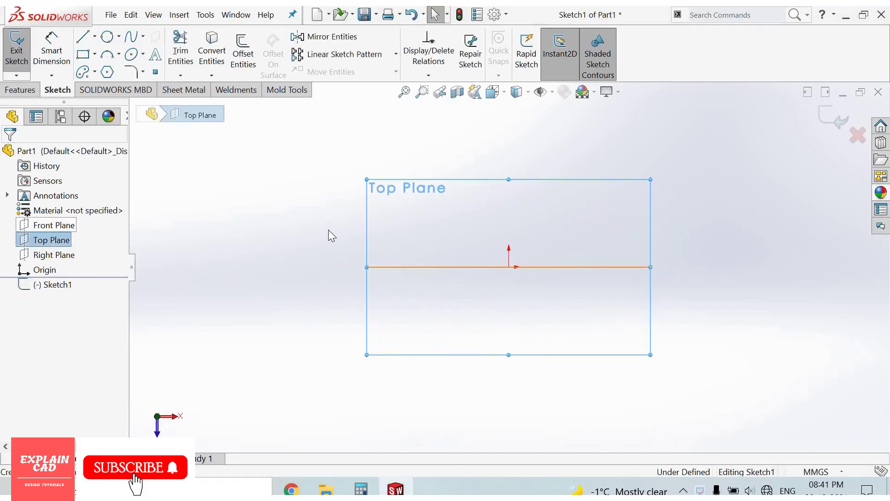
pyautogui.click(143, 55)
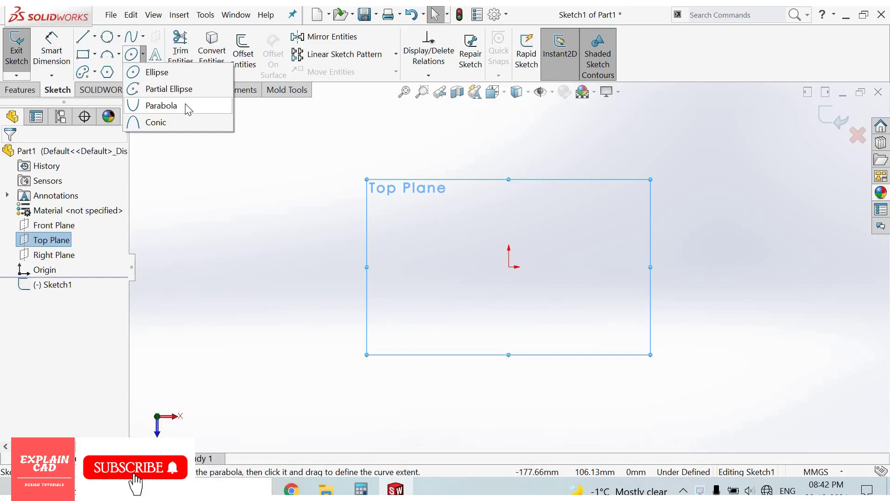
pyautogui.click(185, 73)
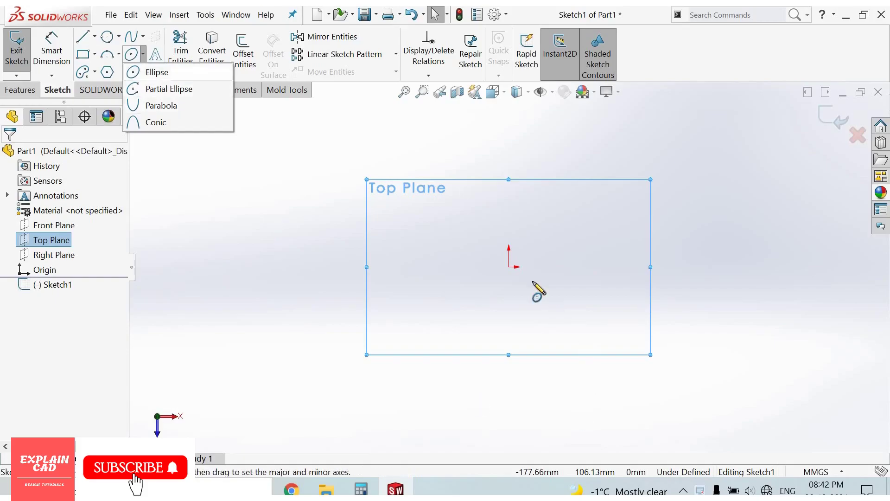
pyautogui.click(509, 267)
pyautogui.click(467, 281)
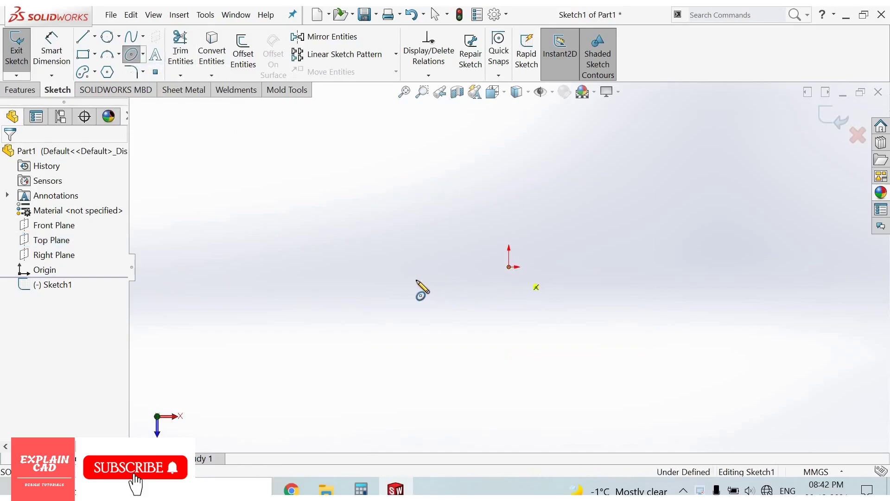
pyautogui.click(407, 269)
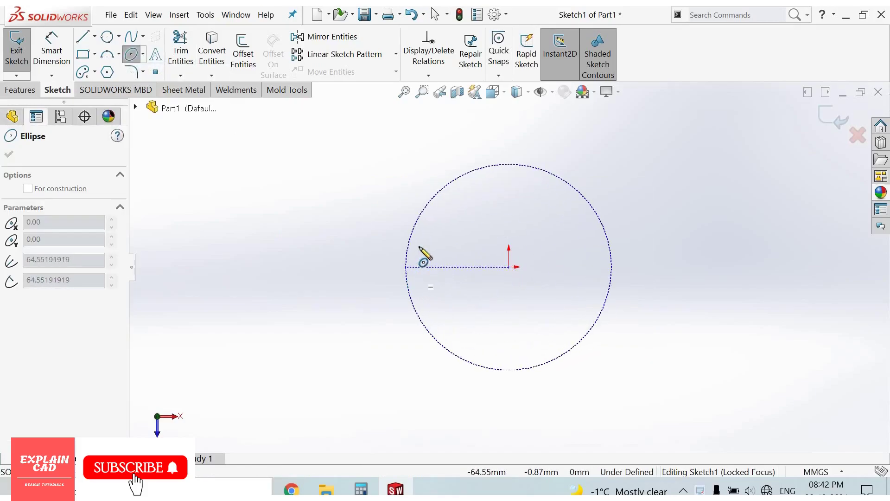
pyautogui.click(509, 236)
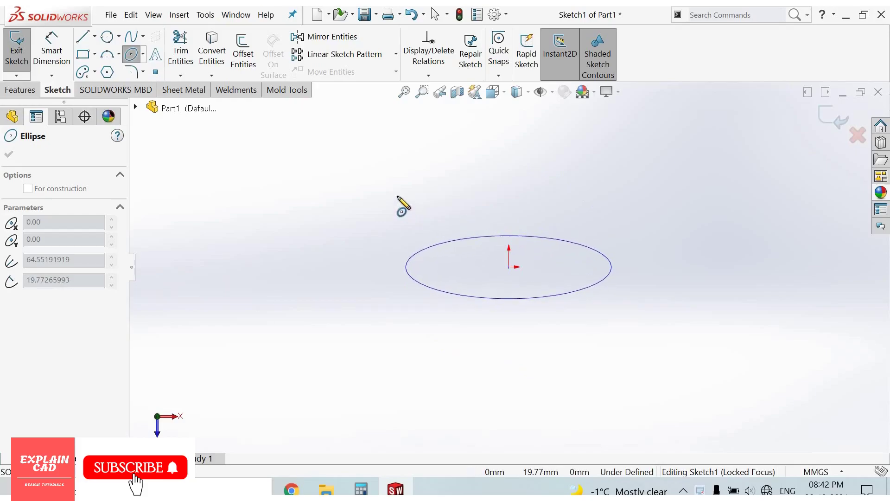
pyautogui.rightClick(415, 200)
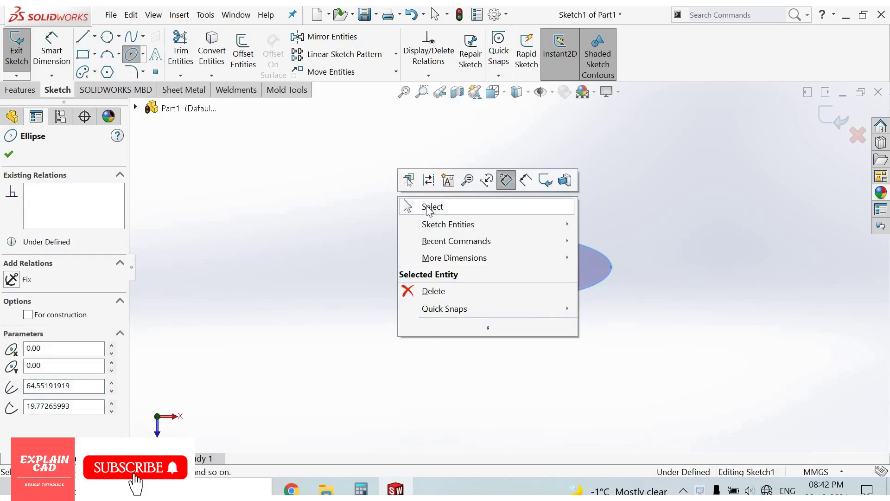
pyautogui.click(429, 209)
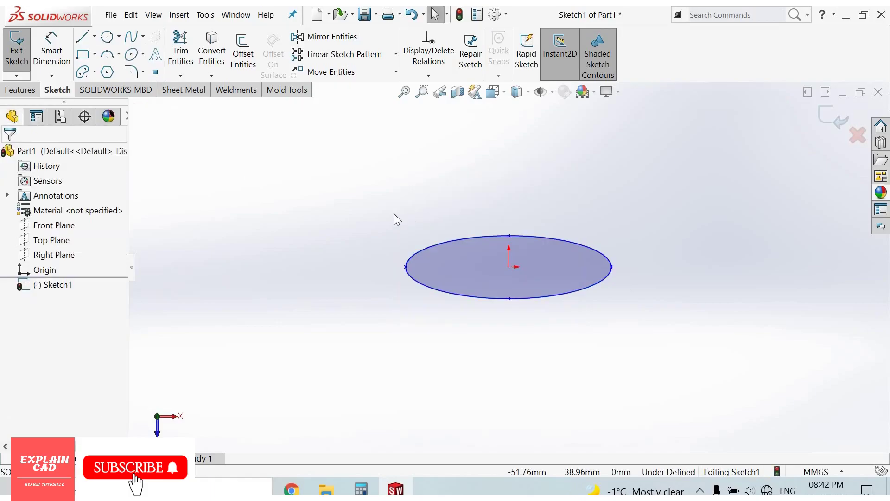
# Dimension the ellipse's horizontal radius from the origin to its right axis point as 70 mm
pyautogui.click(52, 51)
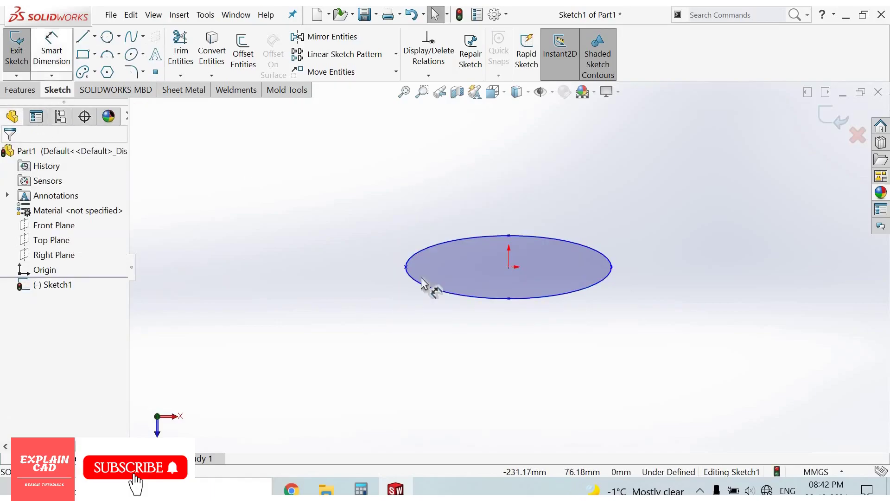
pyautogui.click(613, 275)
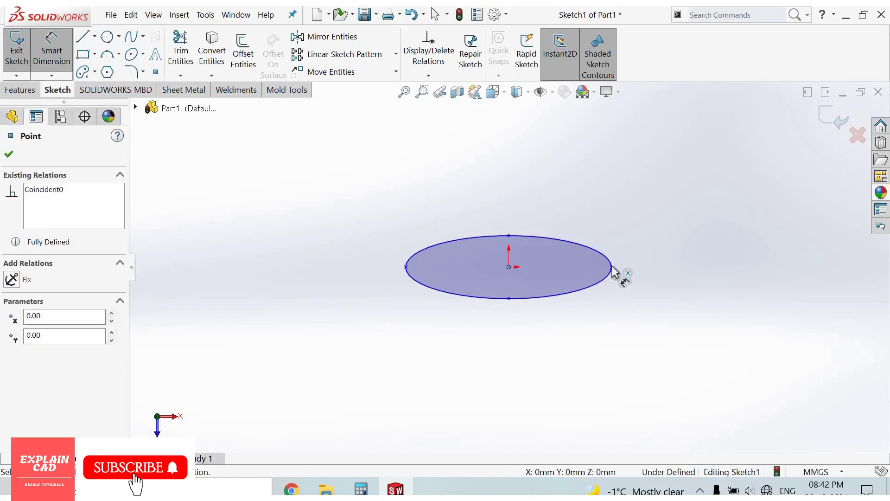
pyautogui.click(580, 383)
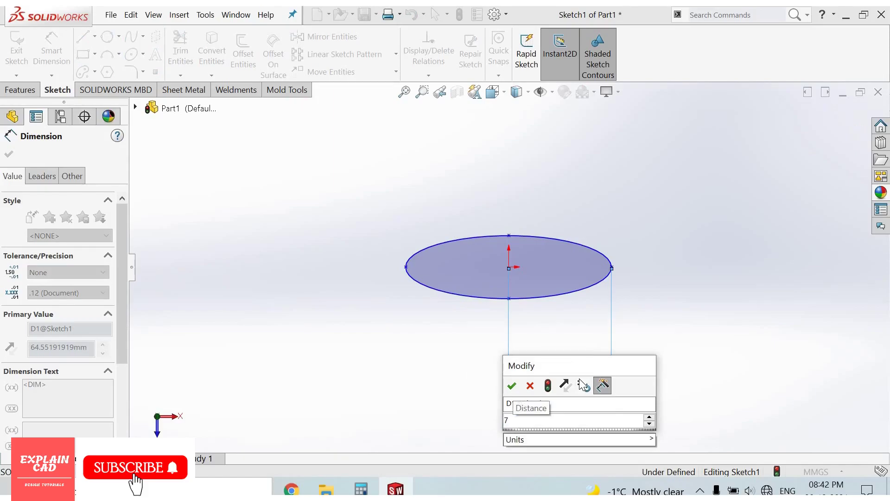
pyautogui.write('70')
pyautogui.press('Return')
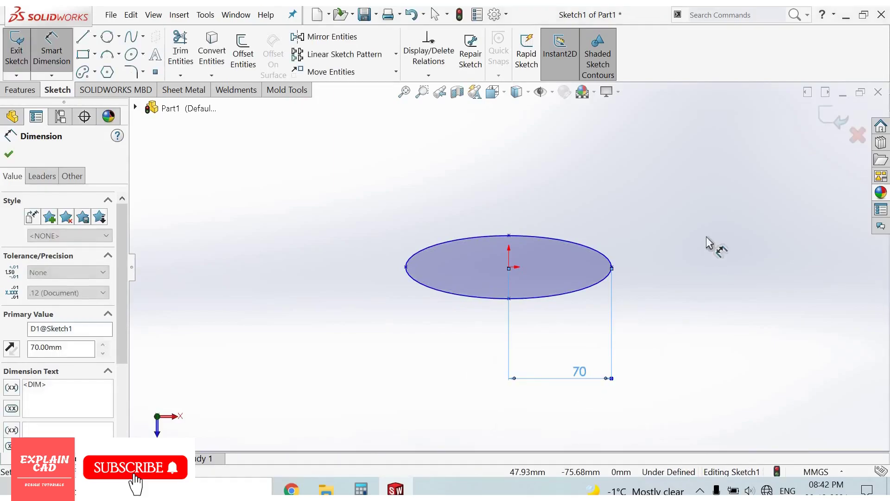
# Dimension the ellipse's vertical radius from its upper axis point to the origin as 20 mm
pyautogui.click(509, 236)
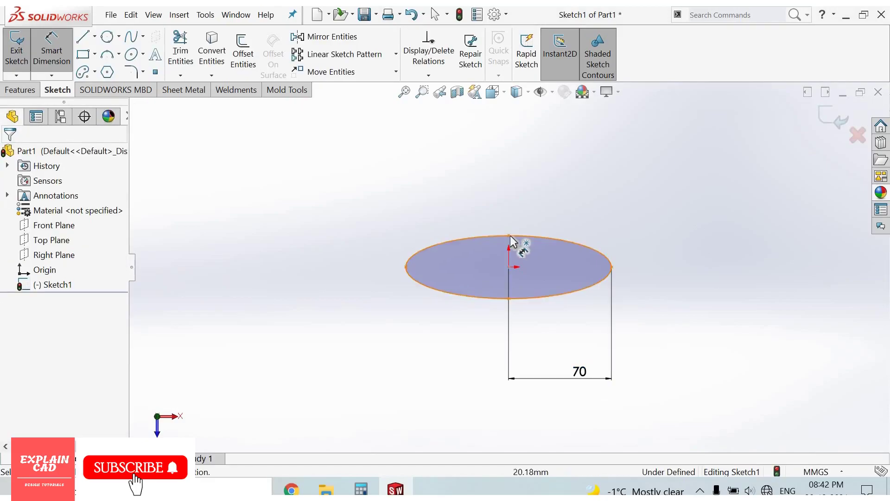
pyautogui.click(510, 269)
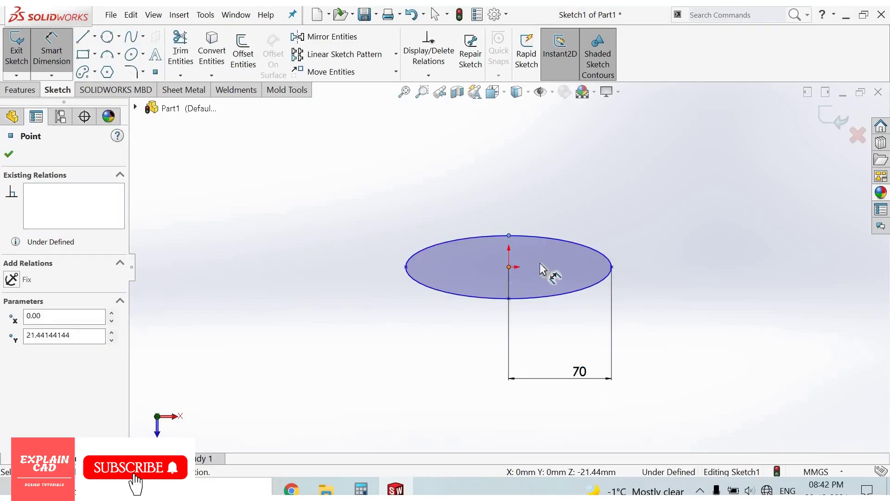
pyautogui.click(688, 252)
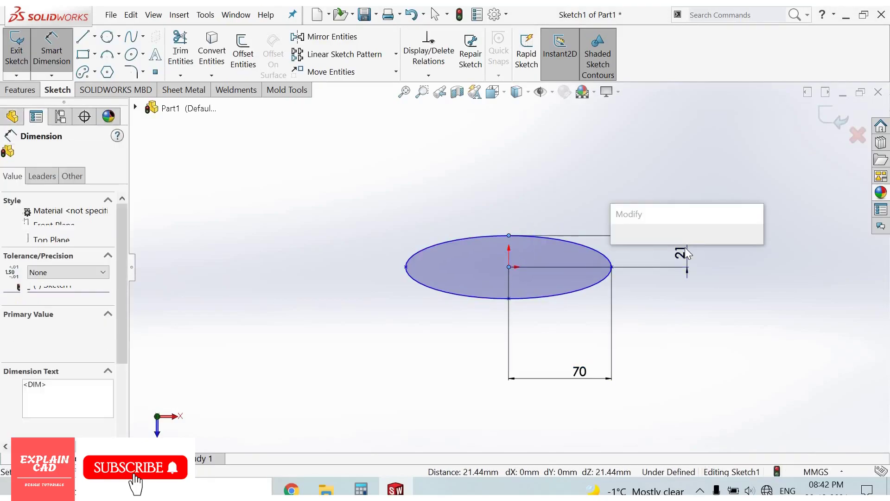
pyautogui.write('20')
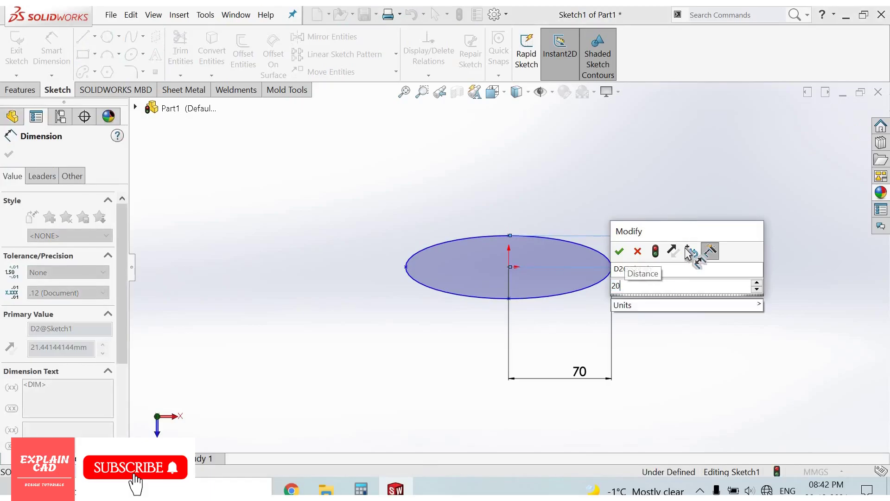
pyautogui.press('Return')
pyautogui.rightClick(747, 270)
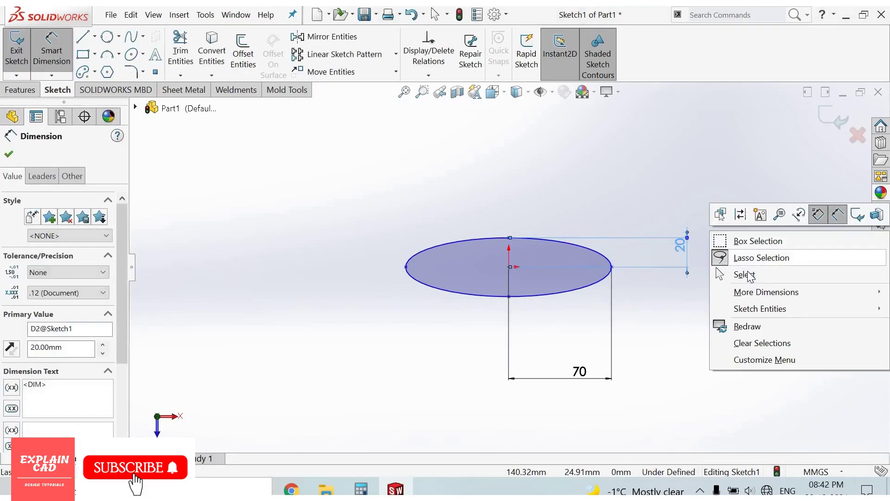
pyautogui.press('Escape')
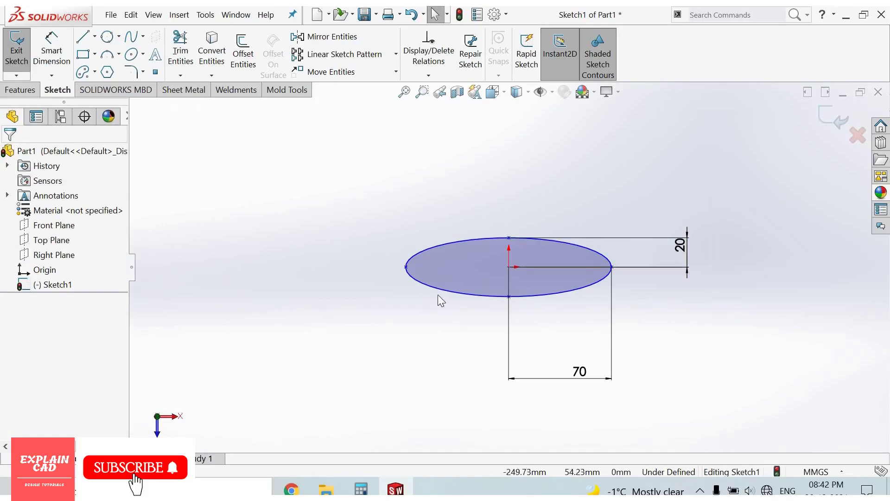
# Add a Horizontal relation between the ellipse's left axis point, centre and right axis point
pyautogui.click(408, 267)
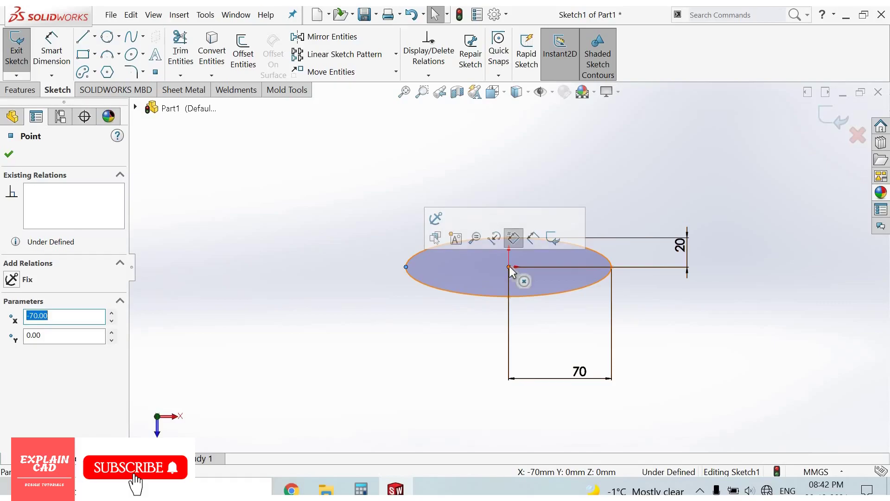
pyautogui.keyDown('ctrl'); pyautogui.click(612, 268); pyautogui.keyUp('ctrl')
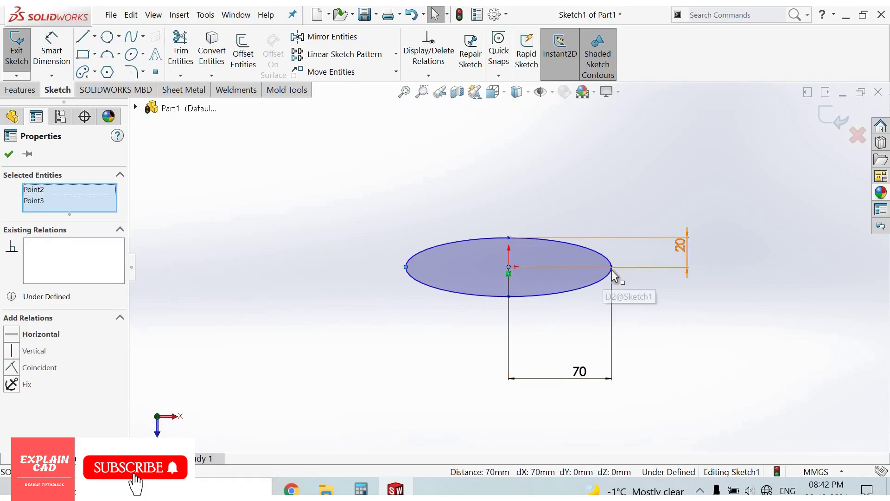
pyautogui.keyDown('ctrl'); pyautogui.click(508, 296); pyautogui.keyUp('ctrl')
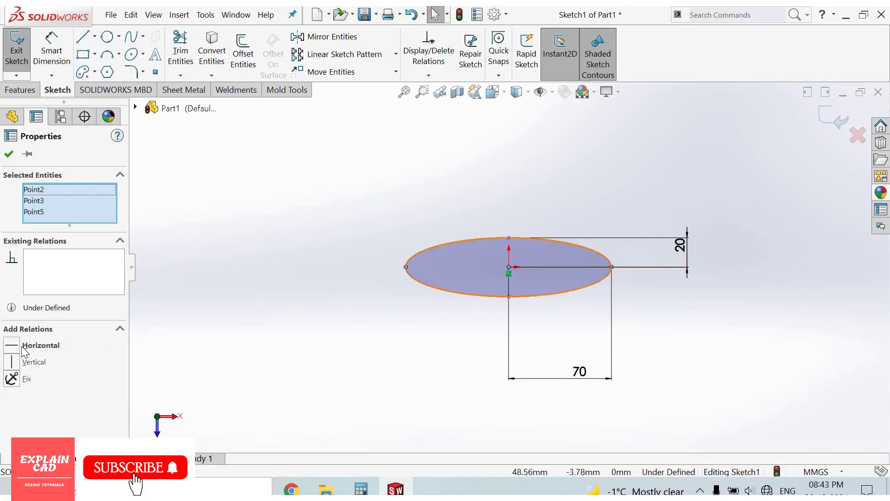
pyautogui.click(301, 309)
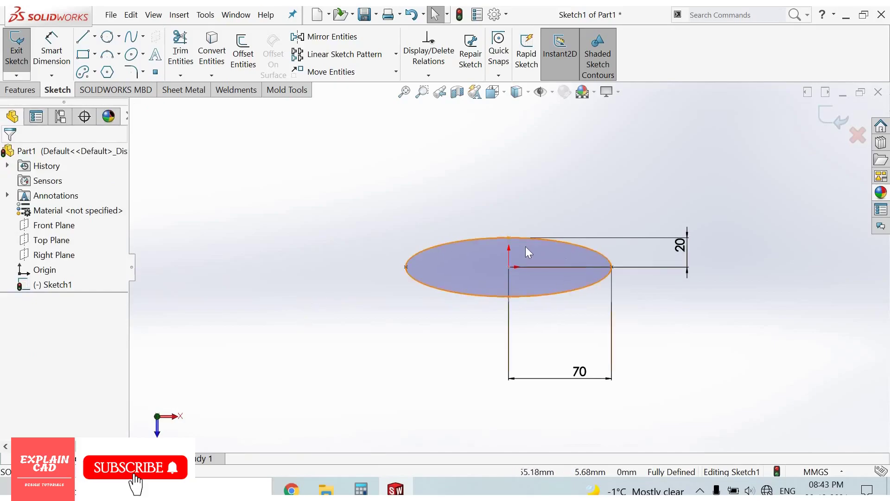
# Draw an upward-opening partial ellipse to the upper left of the full ellipse, with radii about 37 mm and 24 mm
pyautogui.click(143, 55)
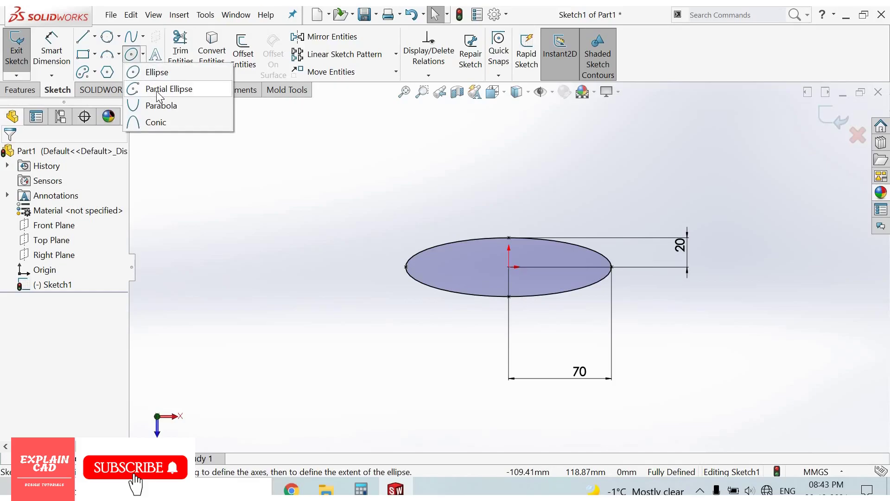
pyautogui.click(251, 192)
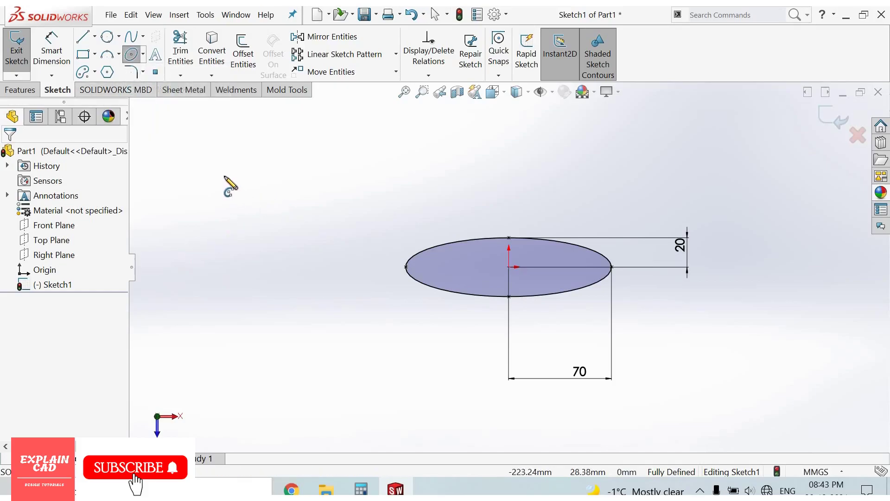
pyautogui.click(218, 175)
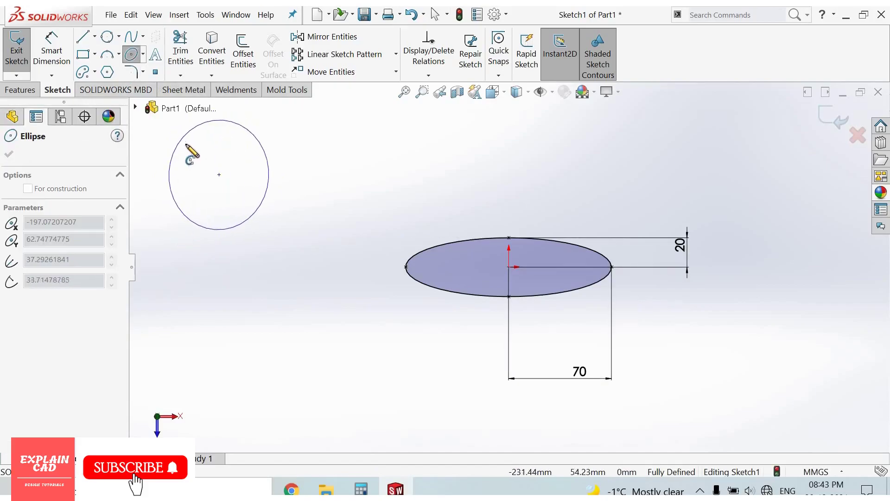
pyautogui.click(186, 197)
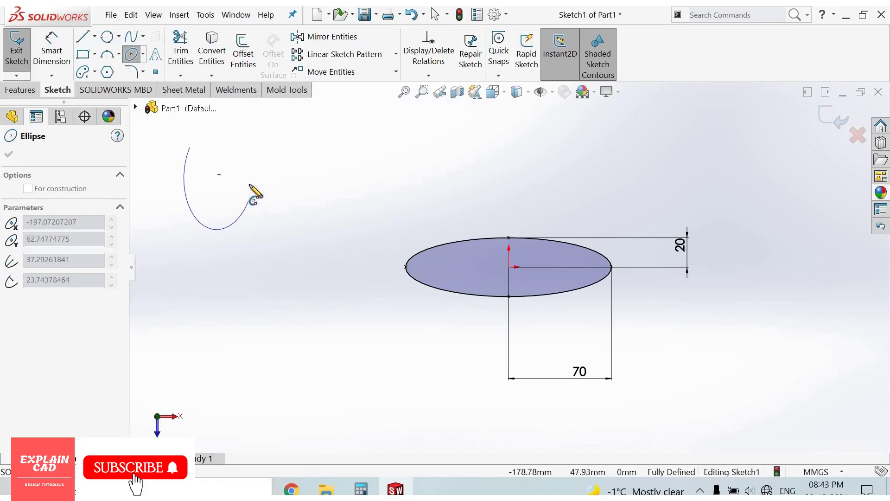
pyautogui.click(253, 157)
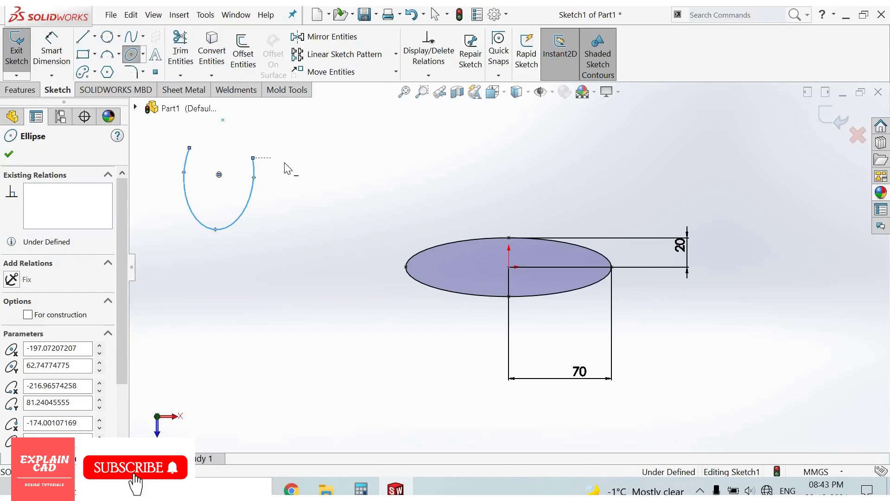
pyautogui.rightClick(284, 169)
pyautogui.click(288, 167)
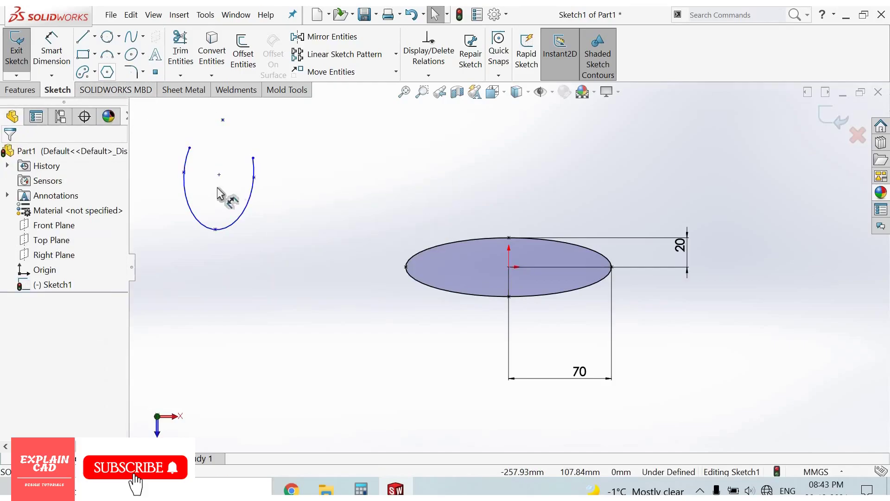
# Dimension the vertical distance from the partial ellipse's centre to its lowest axis point as 50 mm
pyautogui.click(225, 124)
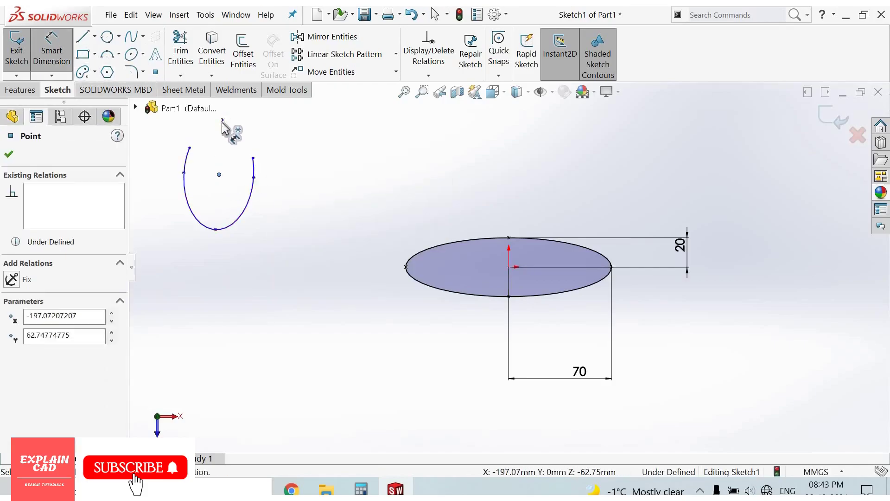
pyautogui.click(216, 230)
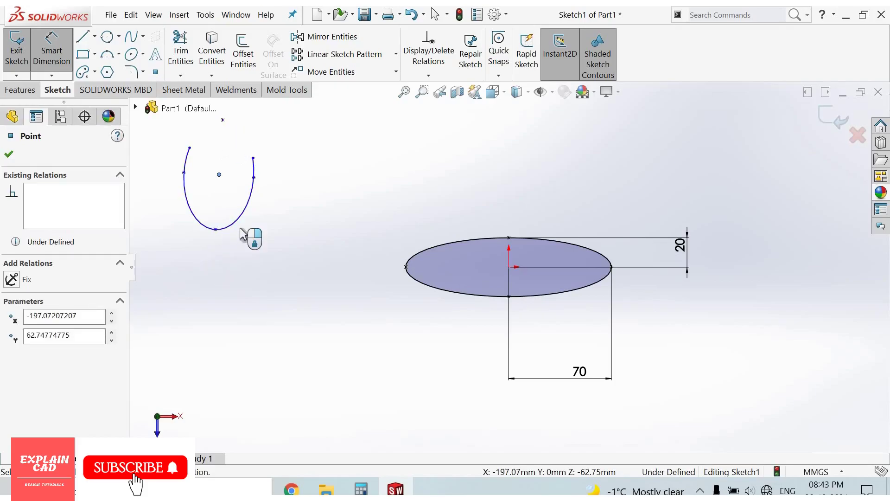
pyautogui.click(321, 218)
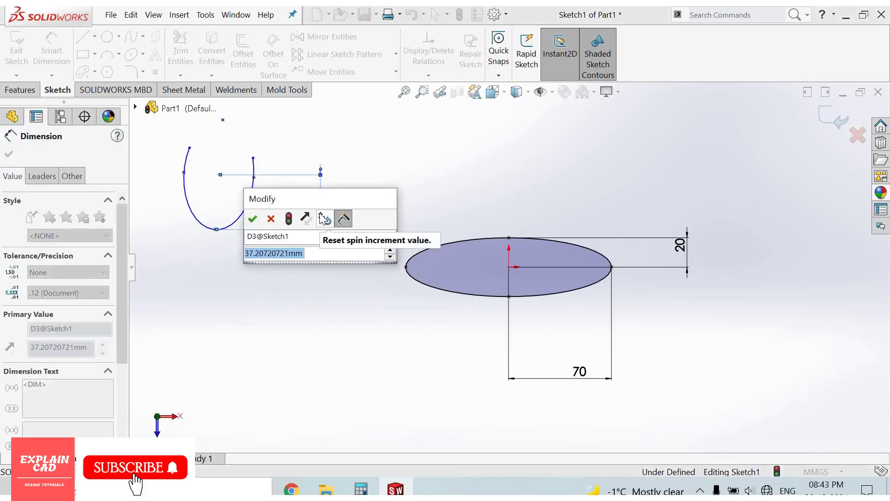
pyautogui.write('50')
pyautogui.press('Return')
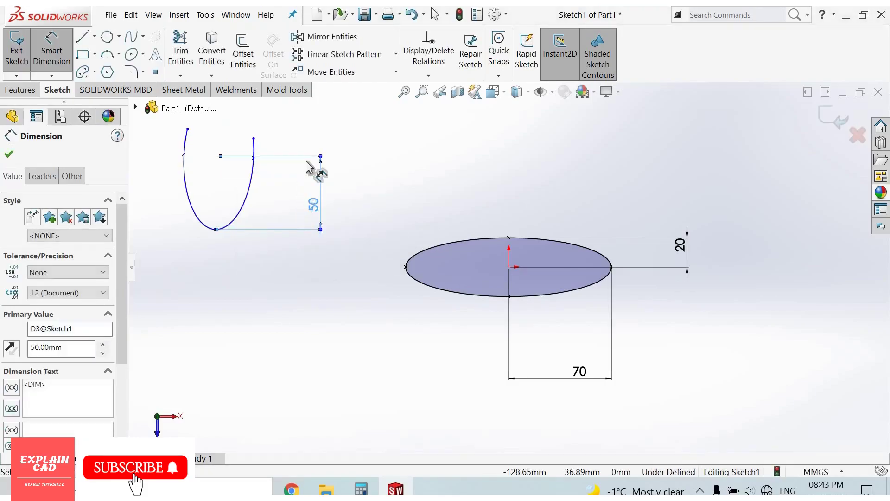
# Dimension the vertical distance from the partial ellipse's upper axis point to its right open end as 20 mm
pyautogui.scroll(2, 355, 138)
pyautogui.scroll(-3, 357, 134)
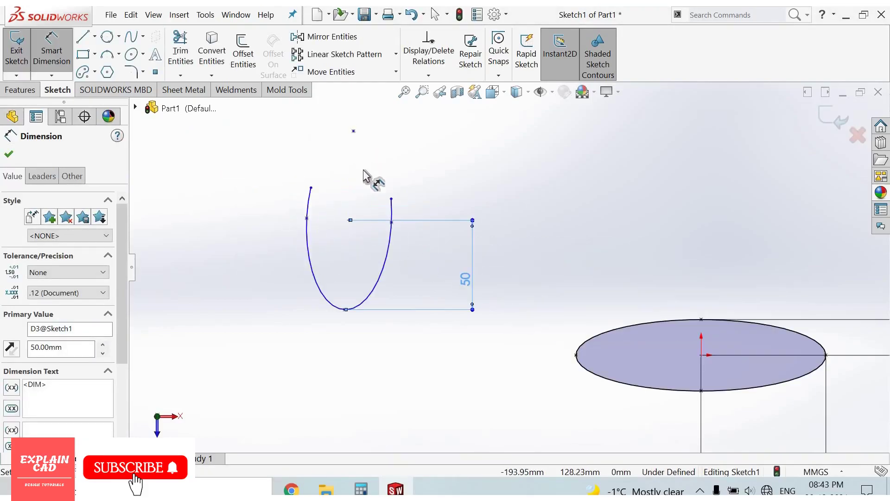
pyautogui.click(392, 199)
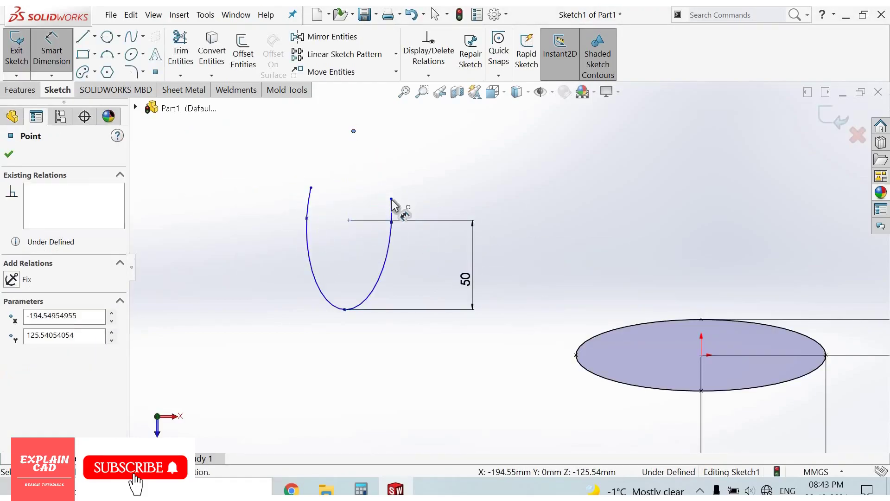
pyautogui.click(465, 183)
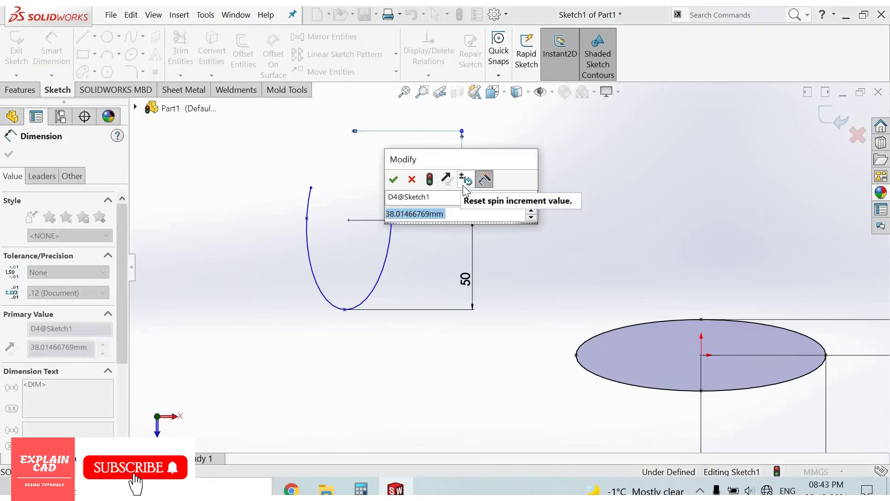
pyautogui.write('20')
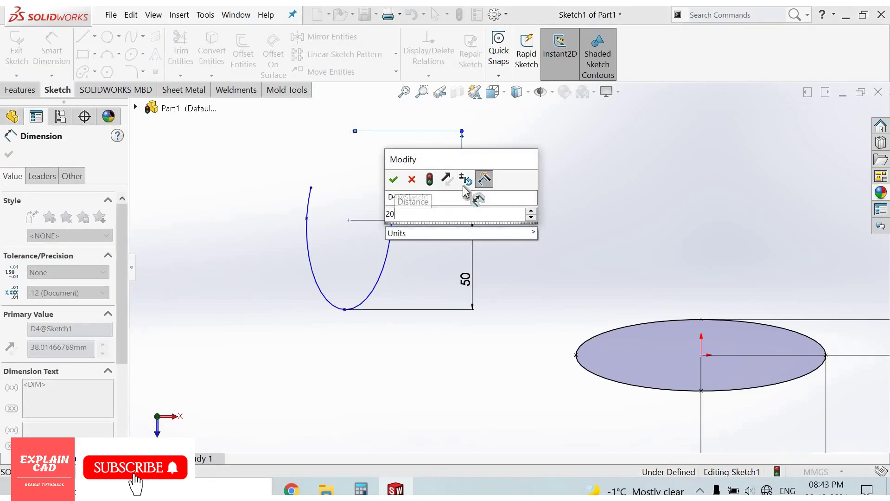
pyautogui.press('Return')
pyautogui.rightClick(313, 186)
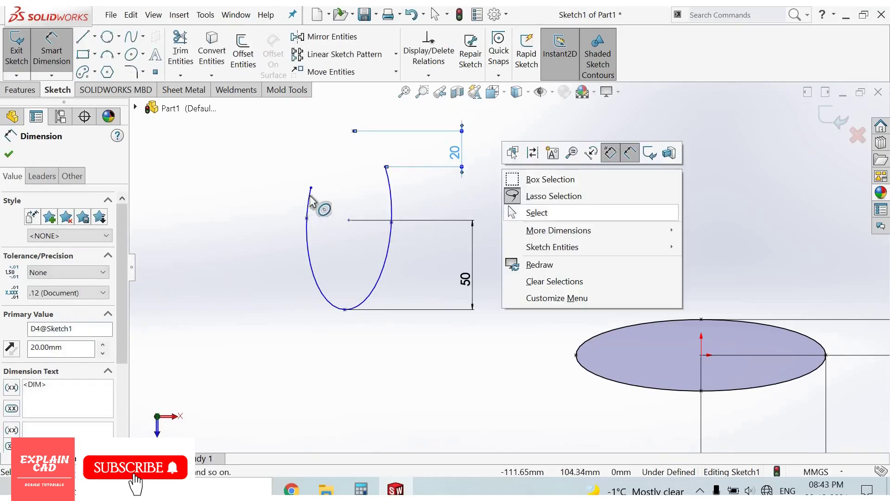
pyautogui.press('Escape')
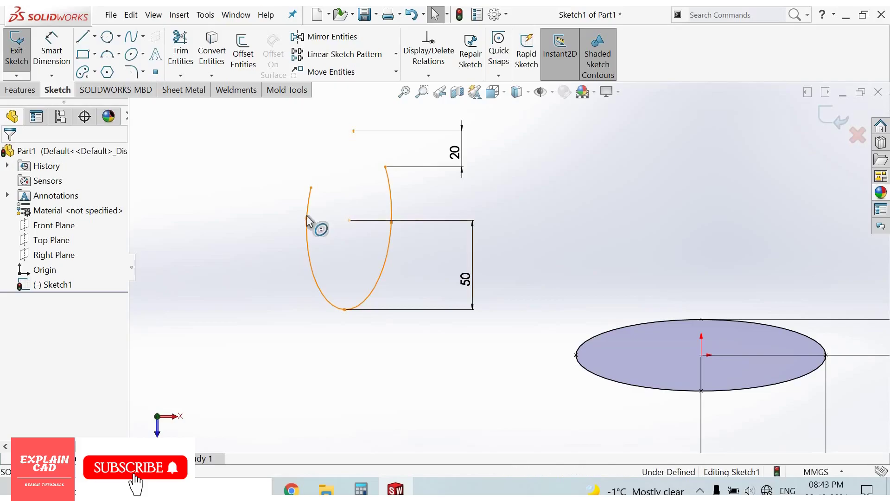
# Add a Horizontal relation between the partial ellipse's centre and its left axis point
pyautogui.click(349, 221)
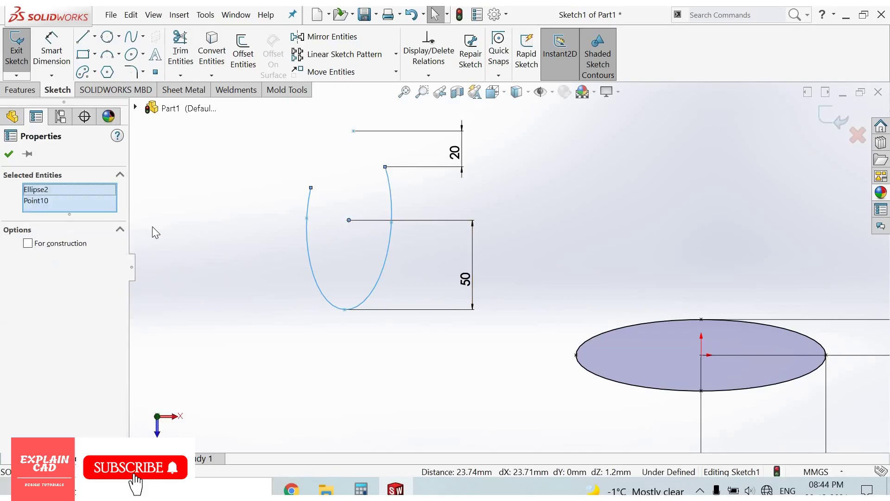
pyautogui.press('Escape')
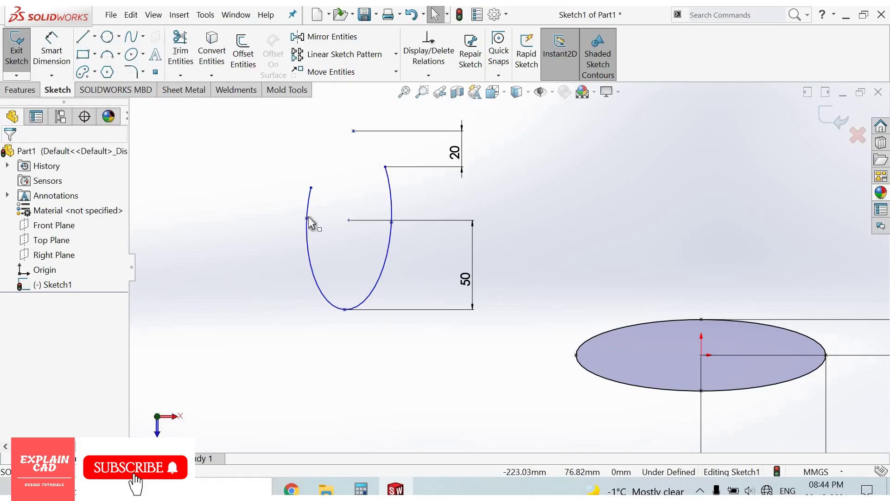
pyautogui.click(307, 218)
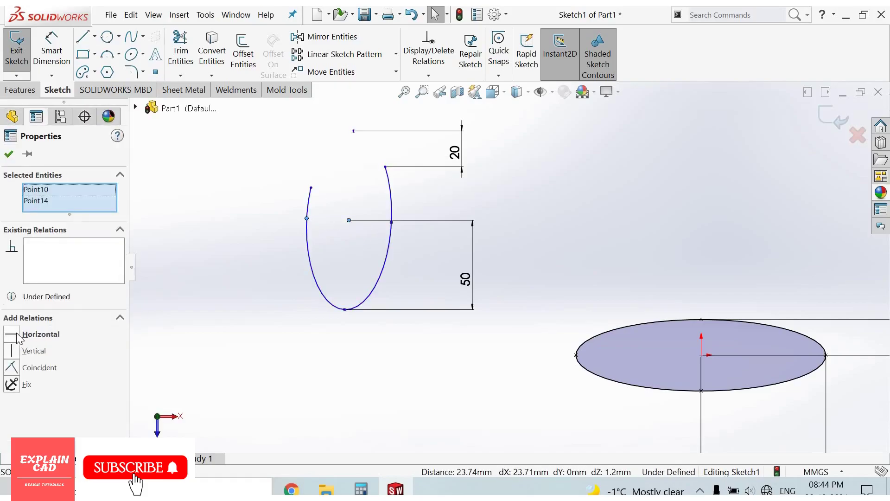
pyautogui.press('Escape')
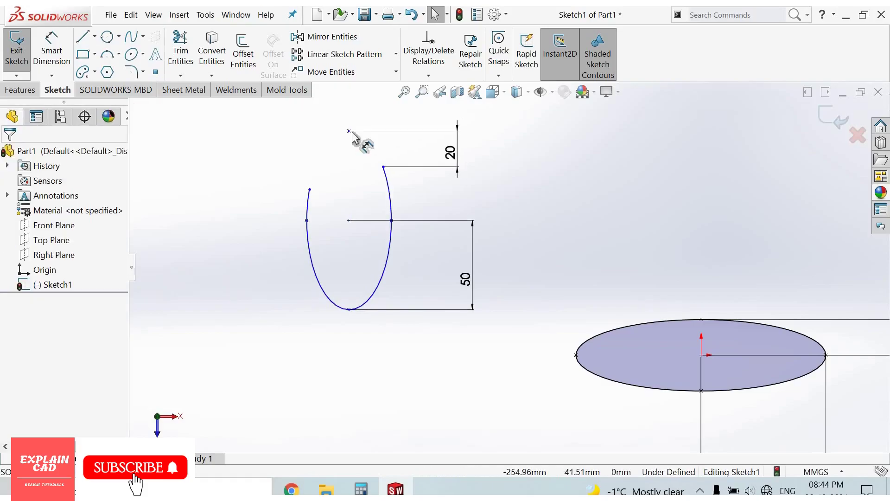
# Add a Vertical relation between the partial ellipse's upper axis point, centre and lowest axis point
pyautogui.click(350, 221)
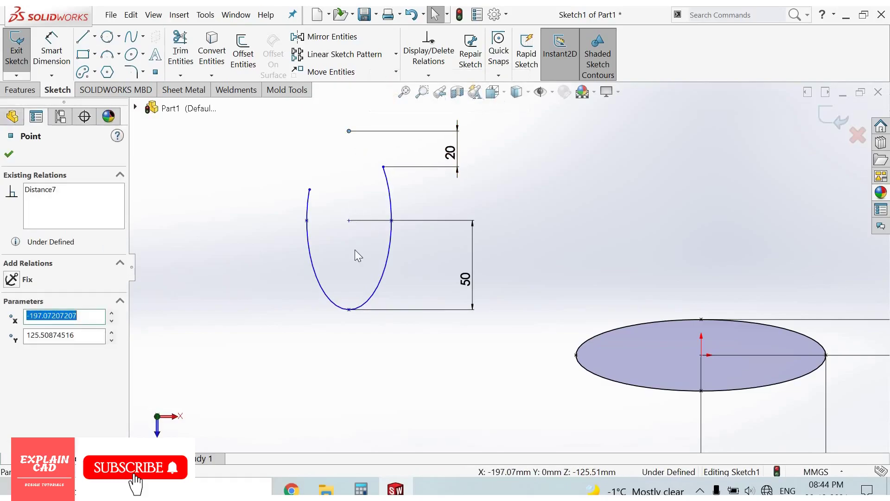
pyautogui.keyDown('ctrl'); pyautogui.click(349, 309); pyautogui.keyUp('ctrl')
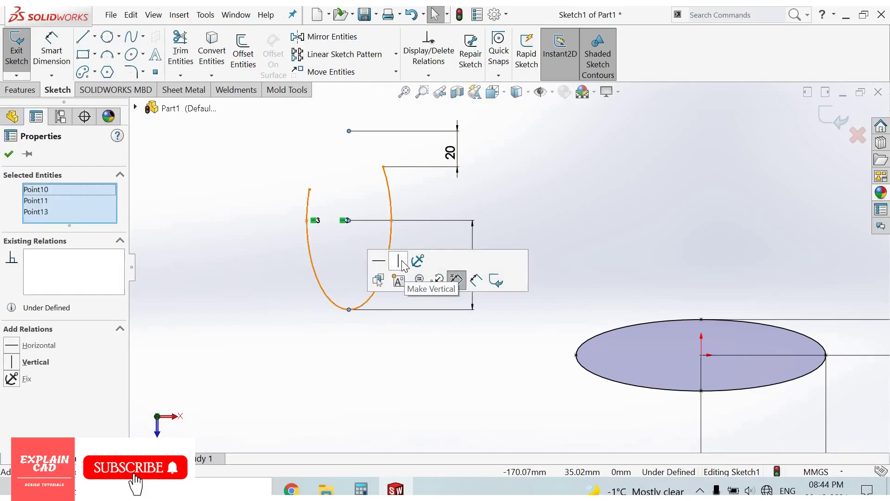
pyautogui.click(226, 264)
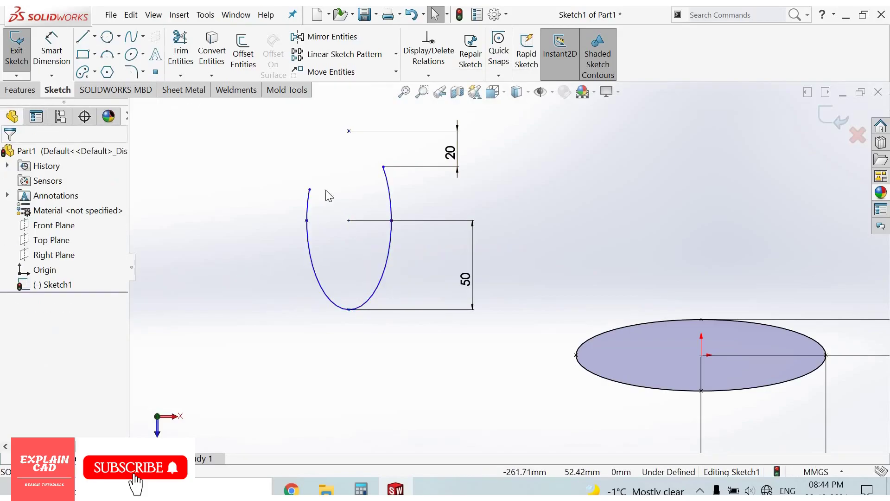
# Draw an upward-opening parabola to the left of the partial ellipse, about 163 mm wide with its apex about 58 mm below the focus
pyautogui.click(144, 55)
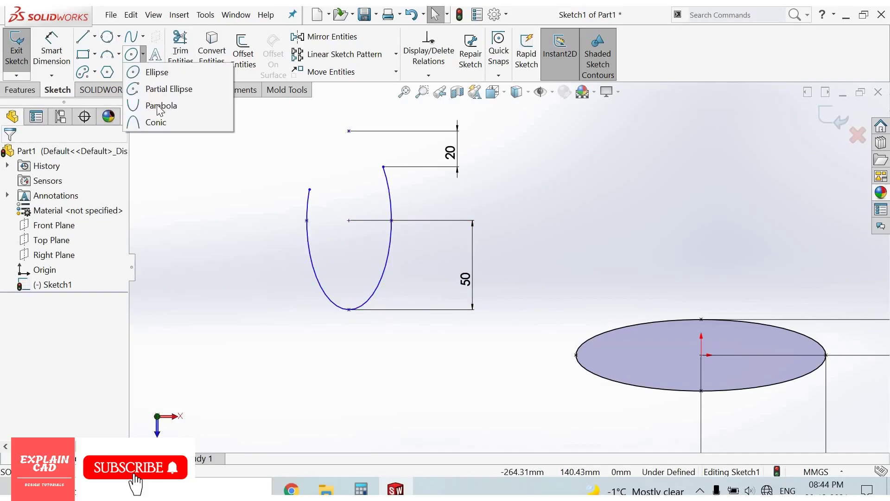
pyautogui.click(160, 107)
pyautogui.scroll(4, 249, 202)
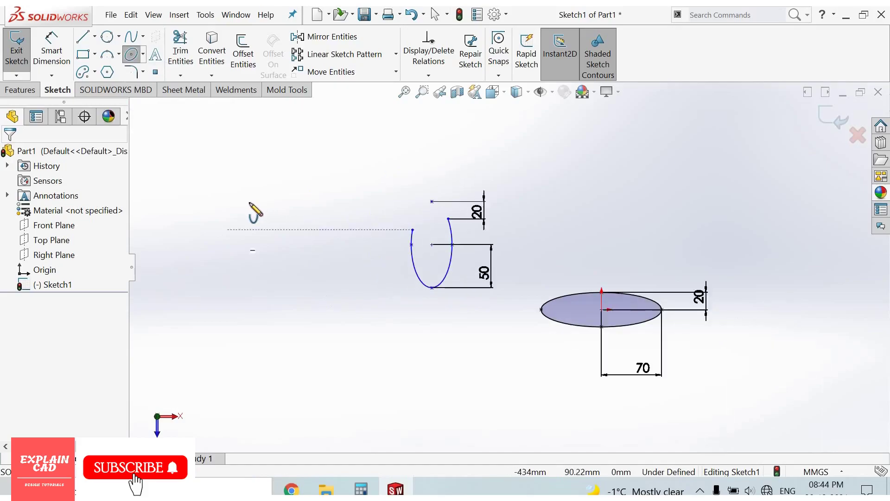
pyautogui.scroll(-3, 249, 203)
pyautogui.click(268, 283)
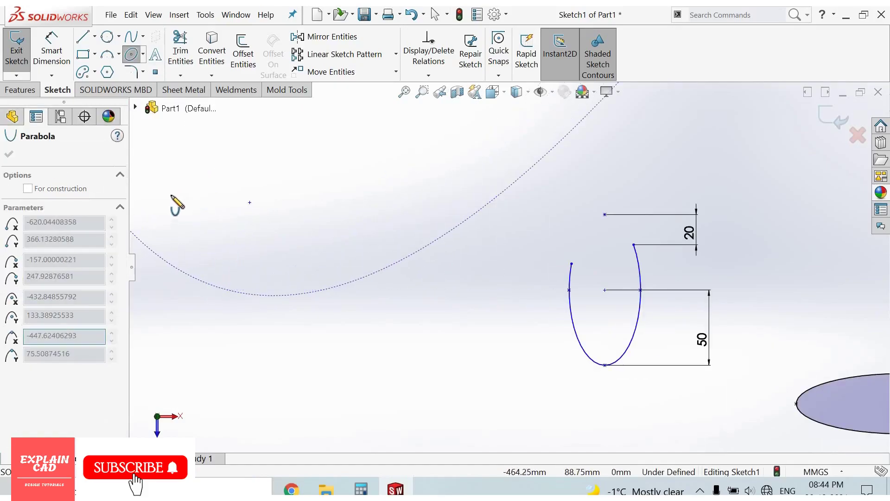
pyautogui.click(167, 208)
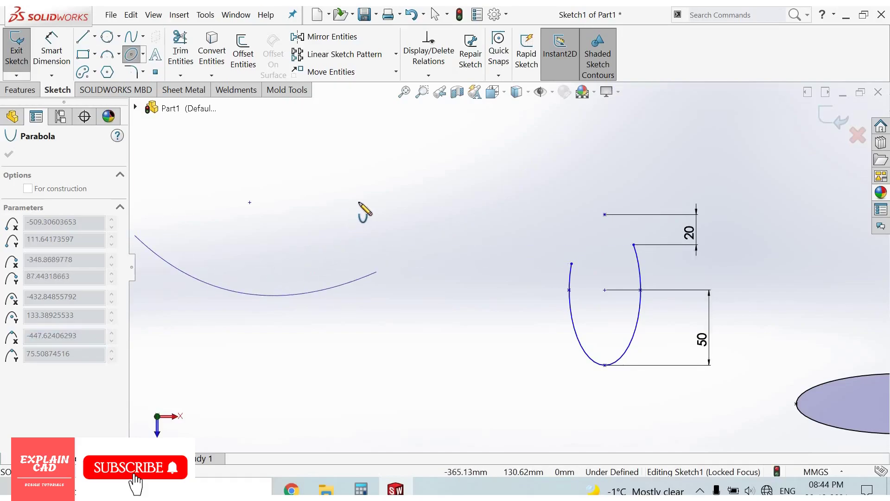
pyautogui.click(311, 195)
pyautogui.rightClick(341, 198)
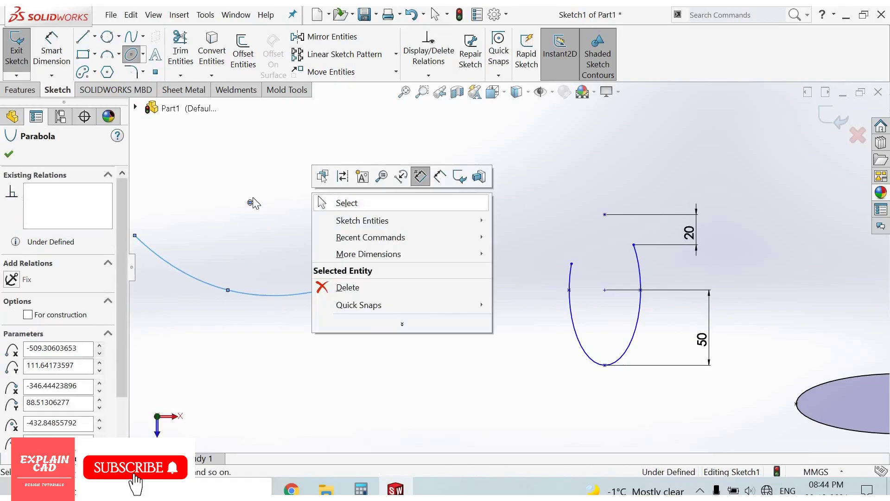
pyautogui.click(341, 202)
# Dimension the vertical distance from the parabola's focus to its apex as 60 mm
pyautogui.press('f')
pyautogui.scroll(-3, 286, 178)
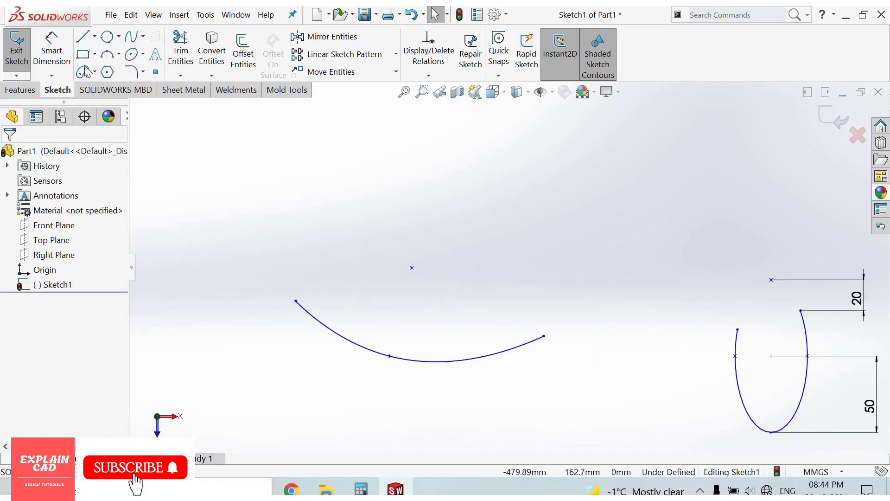
pyautogui.click(51, 46)
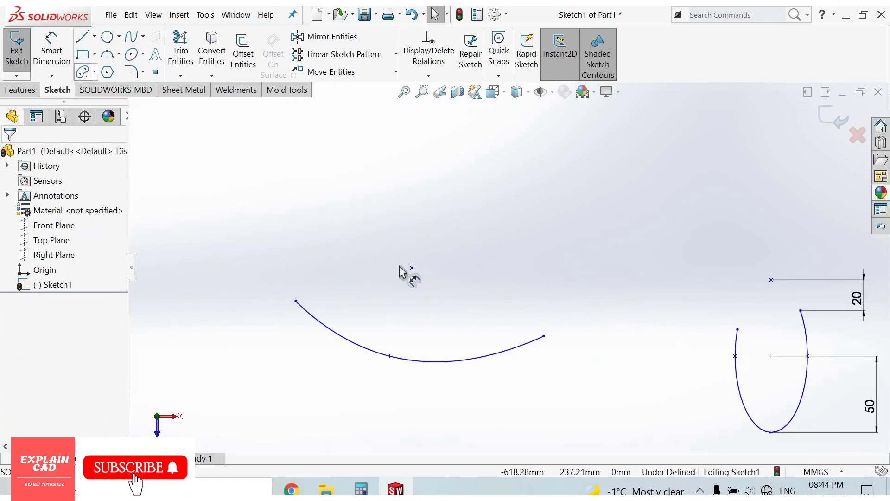
pyautogui.click(390, 356)
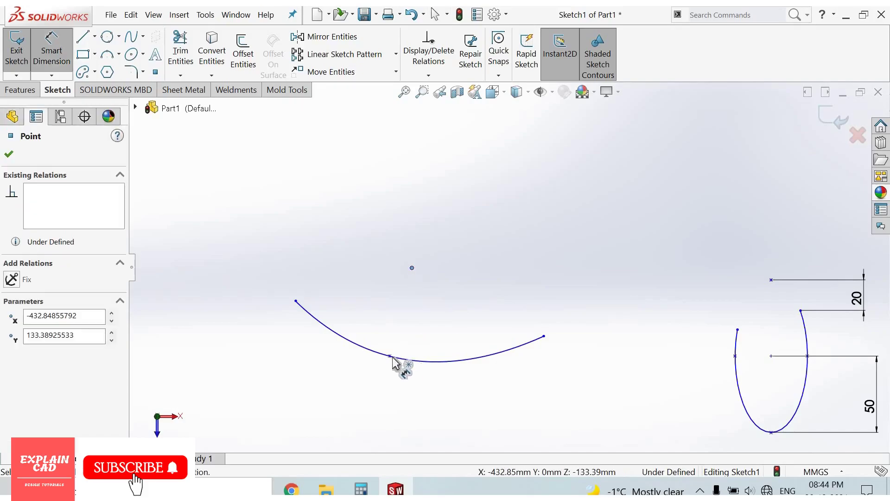
pyautogui.click(225, 322)
pyautogui.write('6')
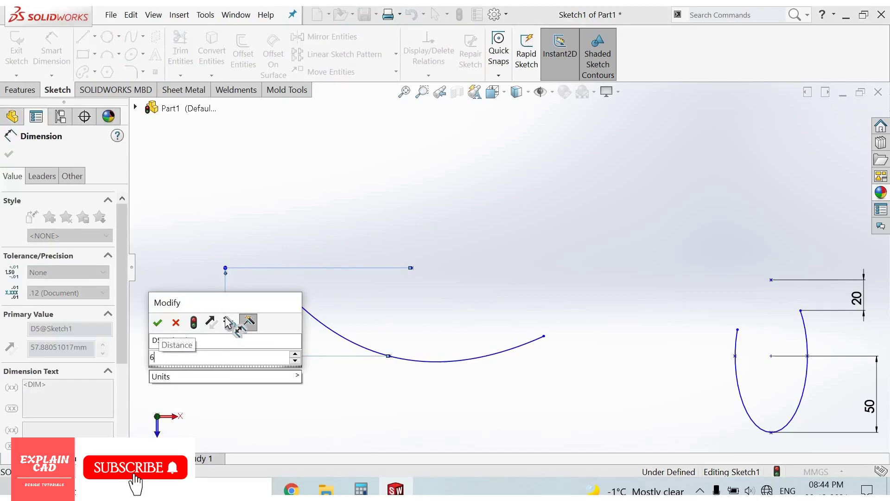
pyautogui.write('0')
pyautogui.press('Return')
pyautogui.rightClick(315, 242)
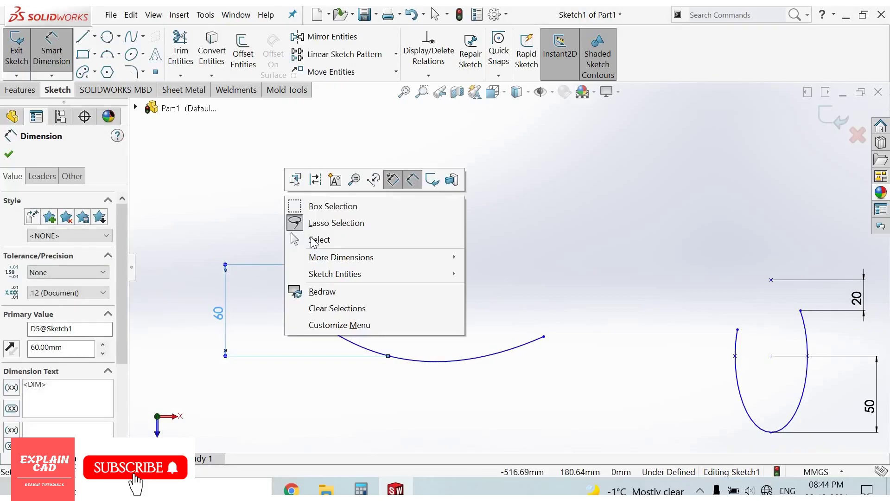
pyautogui.click(318, 238)
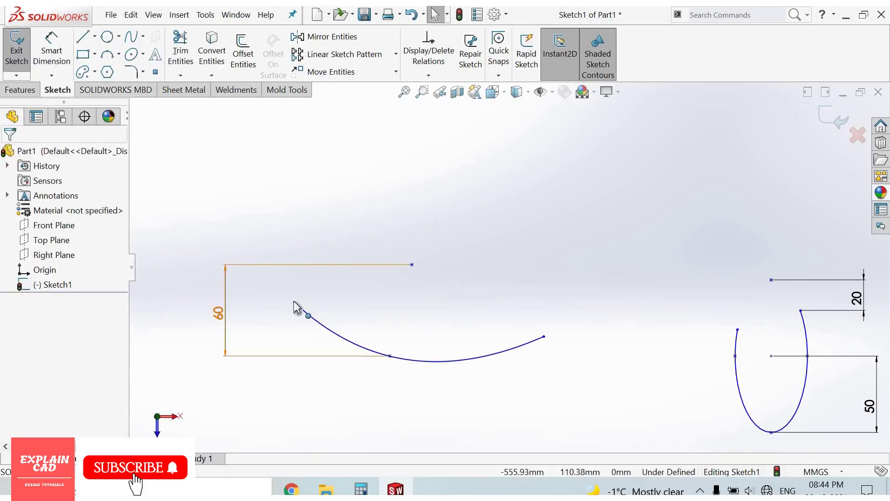
# Add a Horizontal relation between the parabola's two endpoints
pyautogui.click(544, 337)
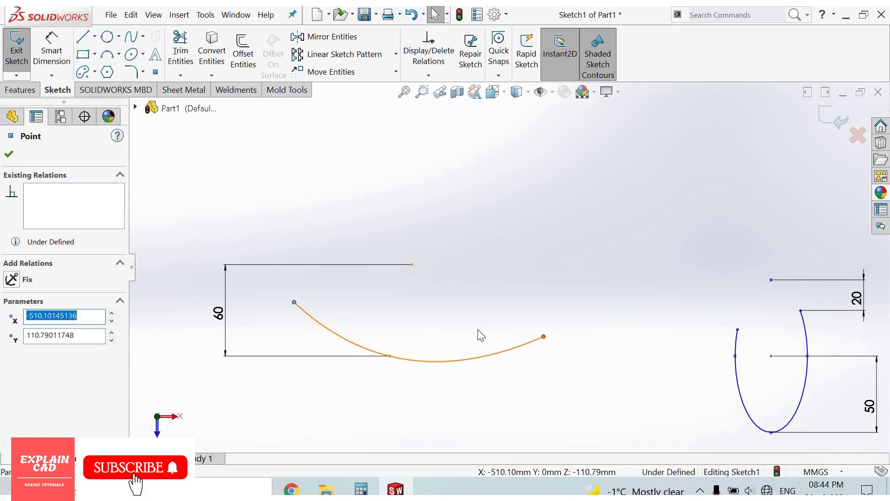
pyautogui.keyDown('ctrl'); pyautogui.click(543, 336); pyautogui.keyUp('ctrl')
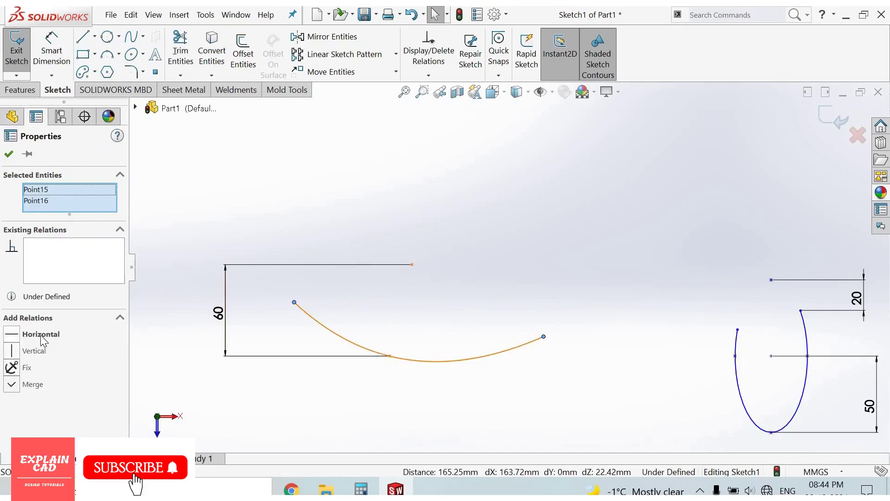
pyautogui.click(41, 337)
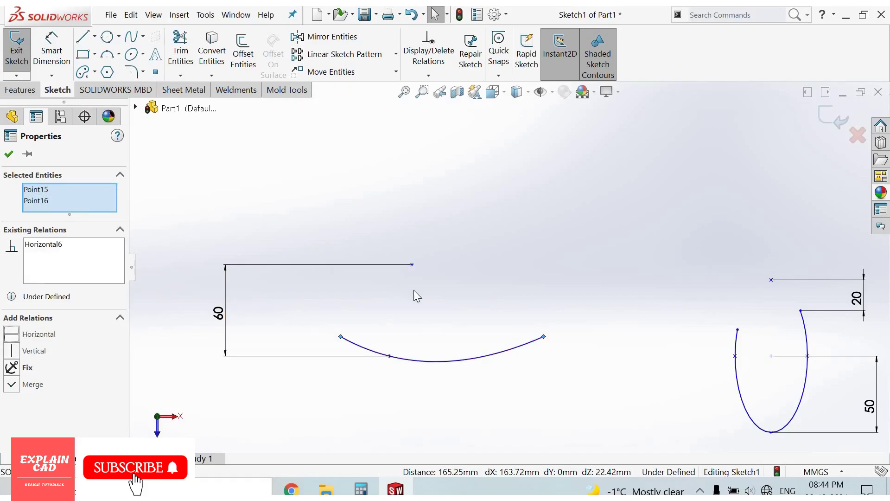
pyautogui.click(415, 276)
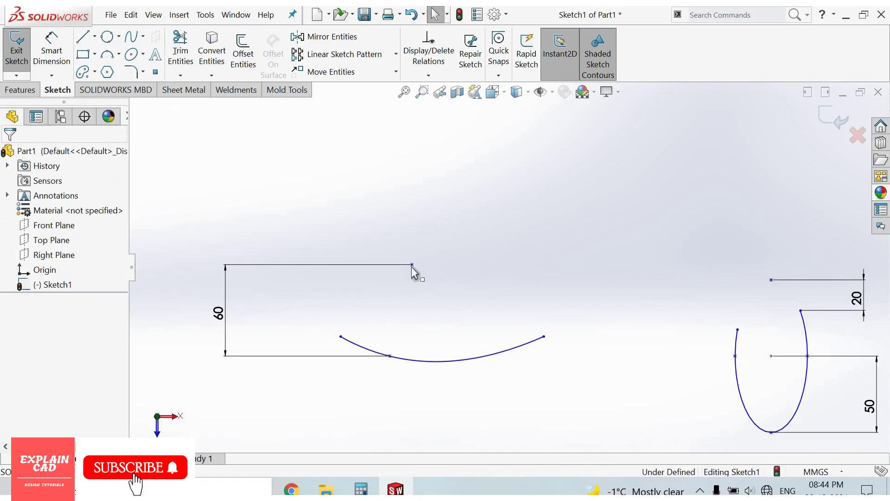
pyautogui.click(436, 361)
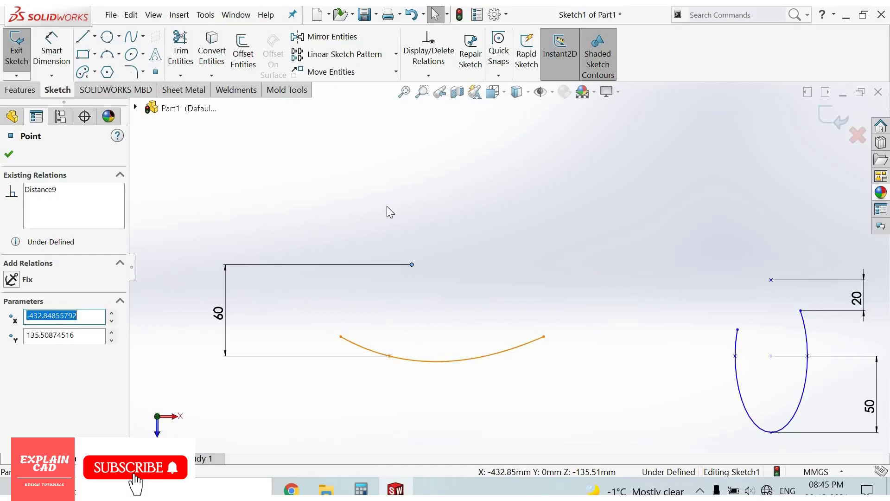
pyautogui.press('Escape')
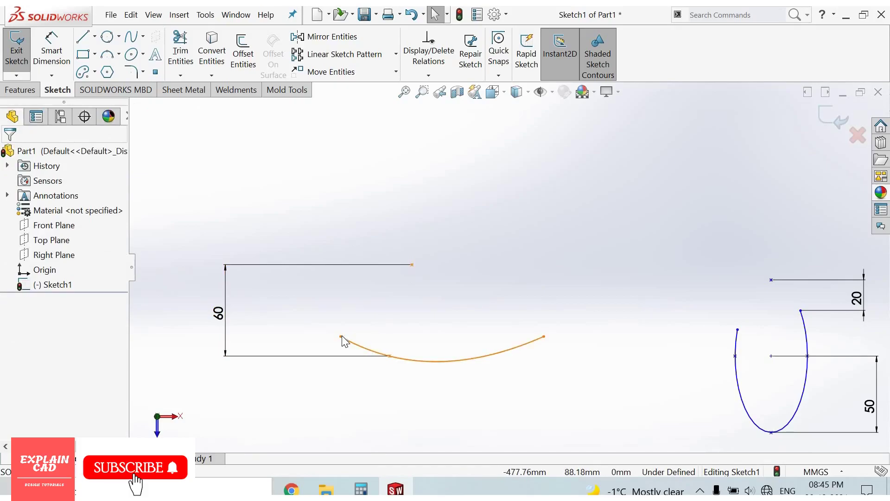
# Dimension the horizontal distance between the parabola's two endpoints as 150 mm
pyautogui.click(543, 336)
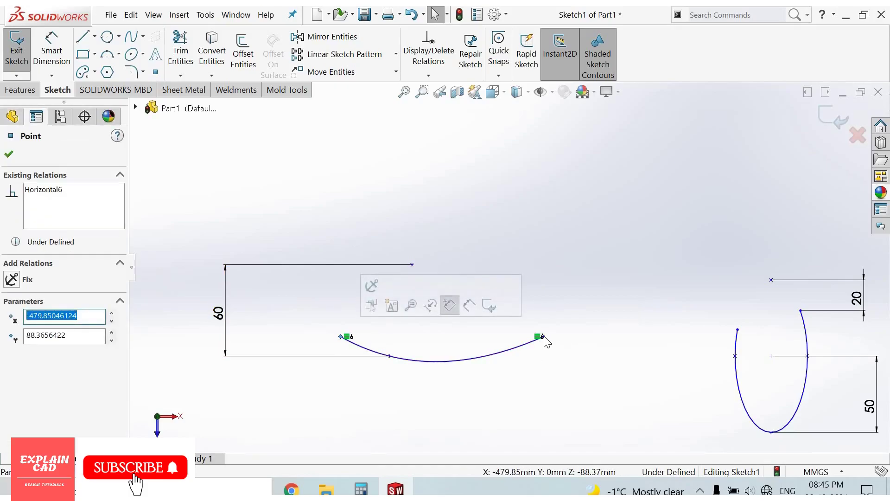
pyautogui.keyDown('ctrl'); pyautogui.click(340, 337); pyautogui.keyUp('ctrl')
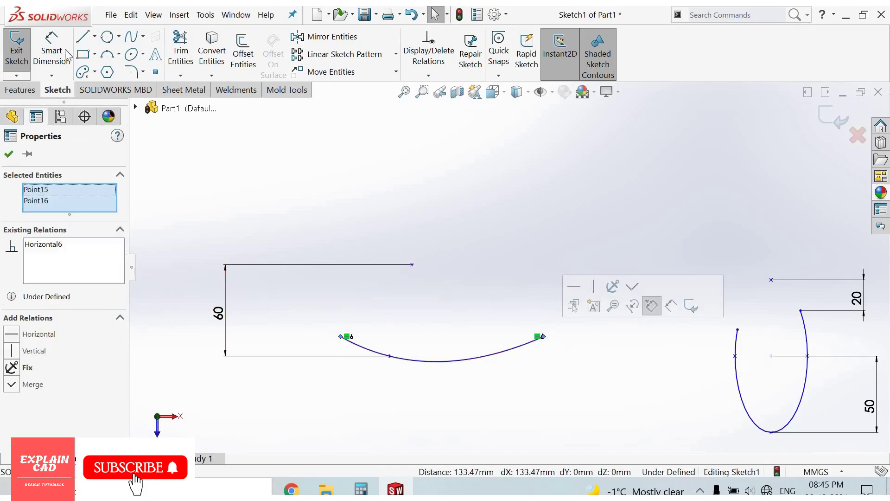
pyautogui.press('d')
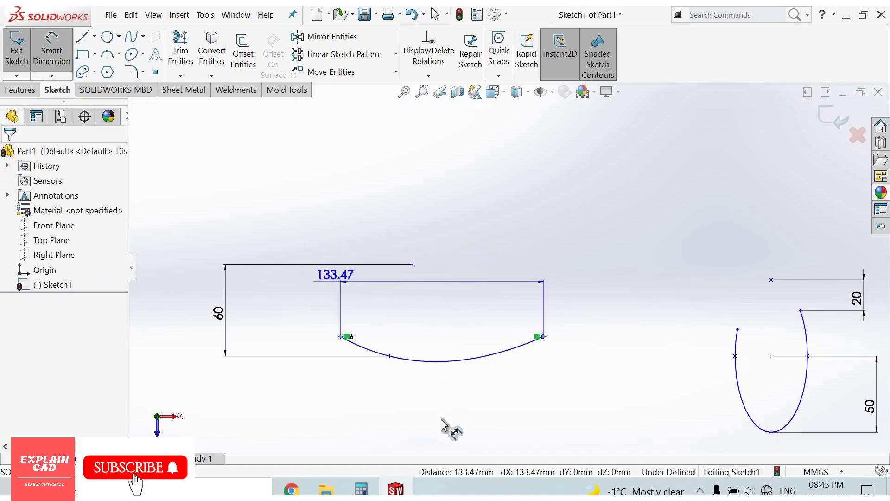
pyautogui.click(444, 422)
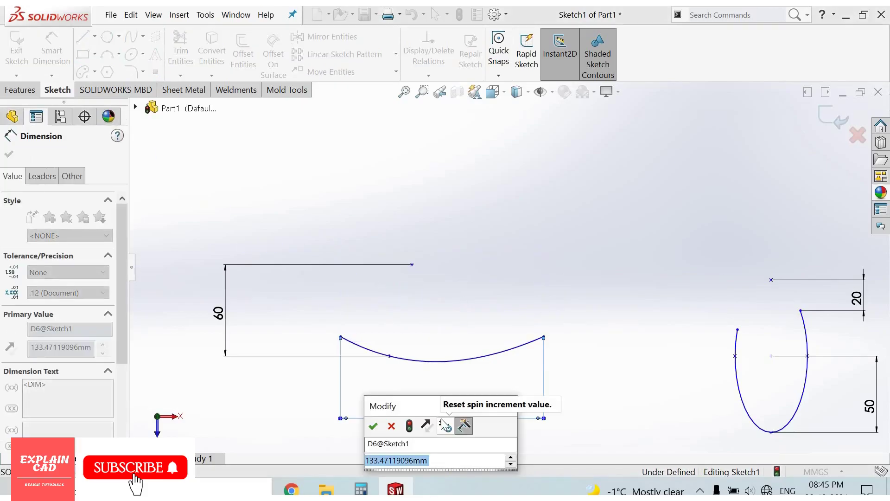
pyautogui.write('150')
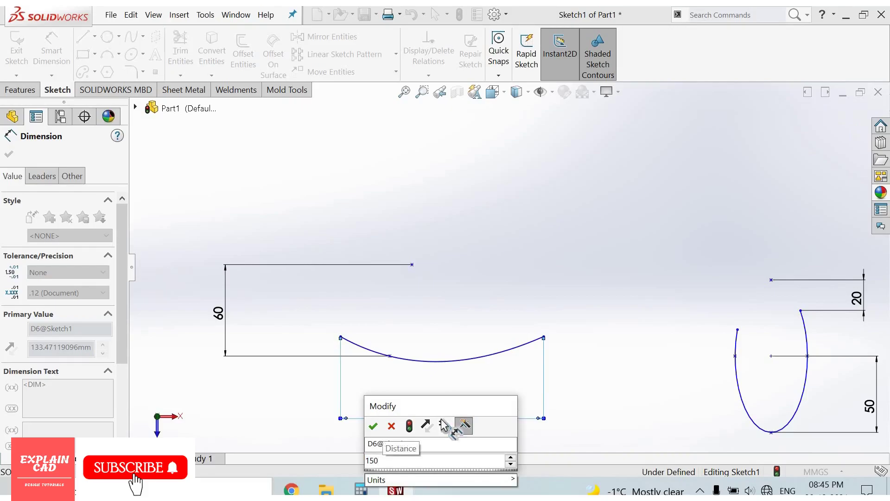
pyautogui.press('Return')
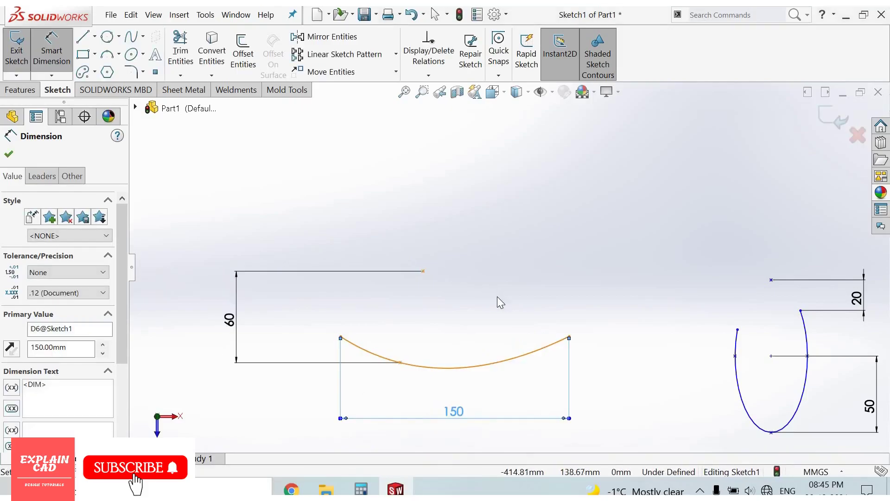
pyautogui.rightClick(424, 279)
pyautogui.click(474, 303)
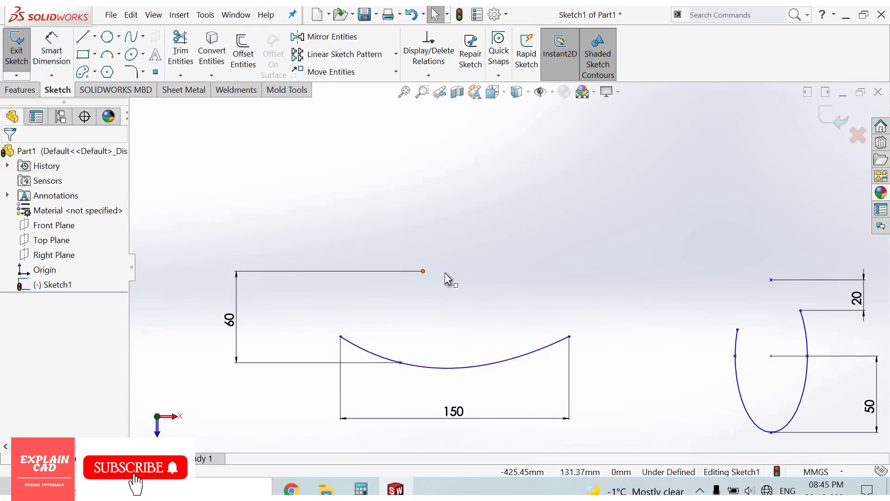
# Move the parabola's focus to roughly above its apex and add a Vertical relation between focus and apex
pyautogui.click(422, 271)
pyautogui.moveTo(416, 273)
pyautogui.mouseDown()
pyautogui.moveTo(399, 280)
pyautogui.moveTo(476, 280)
pyautogui.moveTo(431, 286)
pyautogui.mouseUp()
pyautogui.click(426, 356)
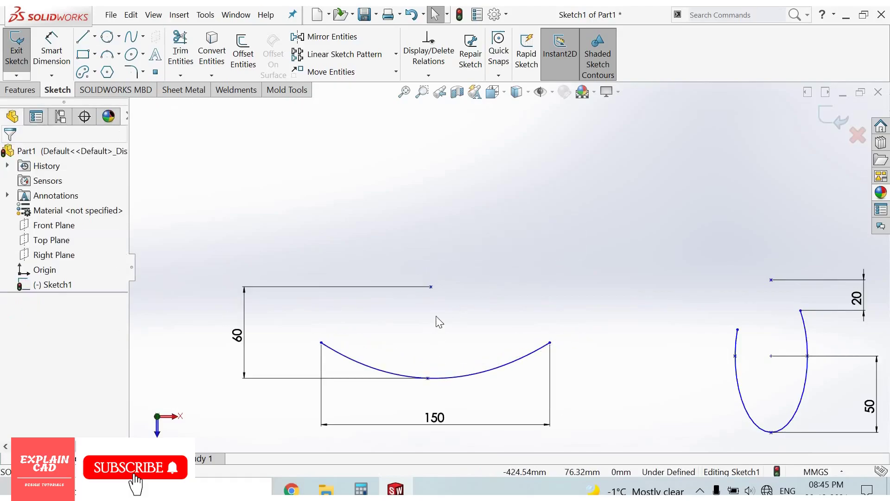
pyautogui.click(432, 288)
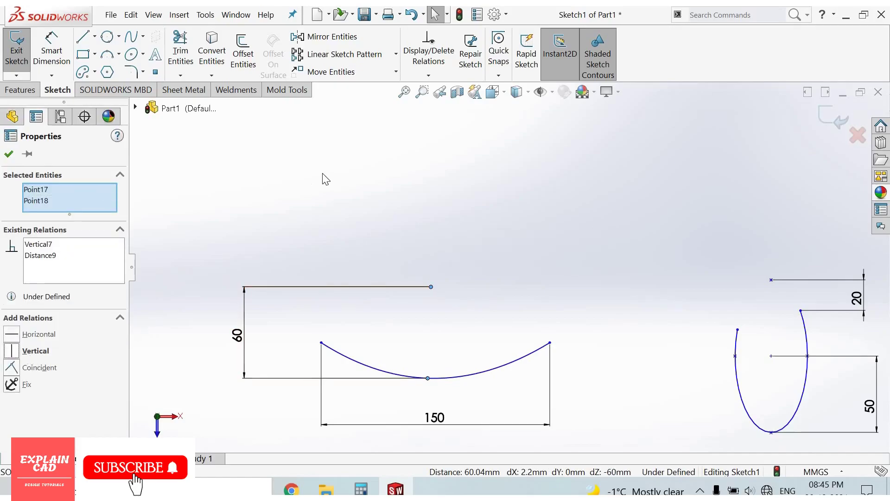
pyautogui.click(460, 278)
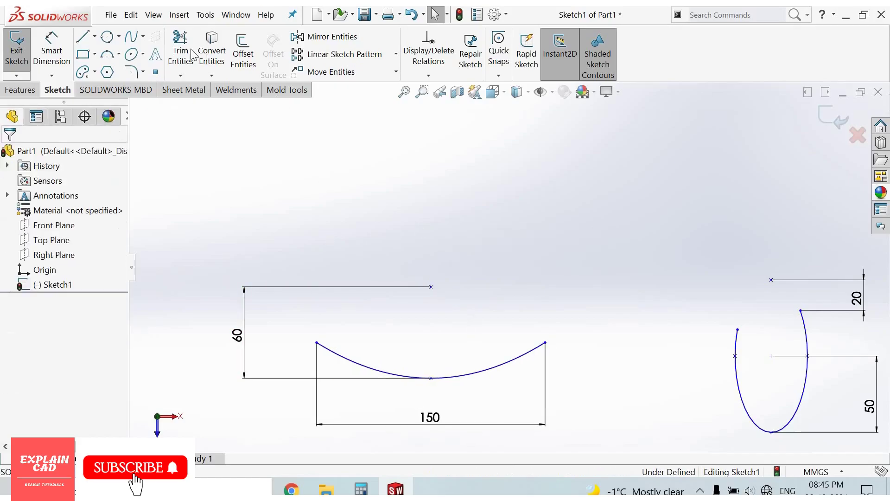
# Draw a conic bulging to the right, above and left of the parabola, with endpoints about 84 mm apart and Rho 0.75
pyautogui.click(143, 54)
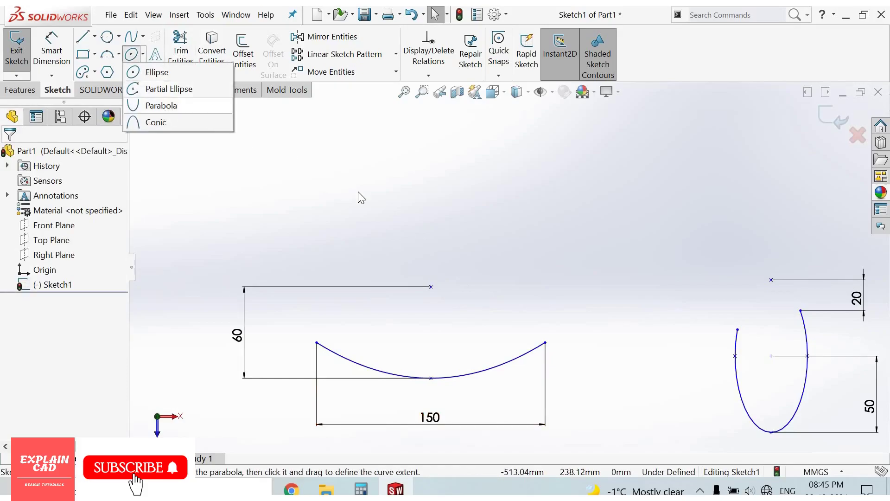
pyautogui.click(370, 198)
pyautogui.scroll(3, 266, 101)
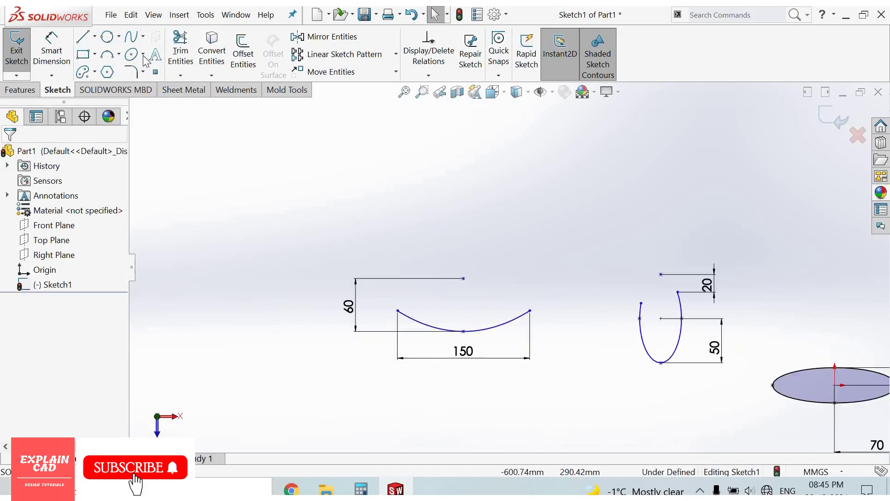
pyautogui.click(142, 54)
pyautogui.click(156, 122)
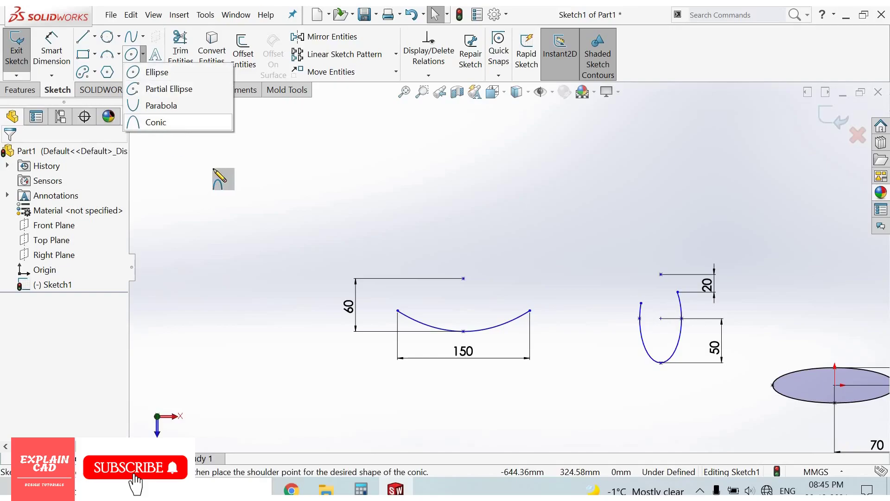
pyautogui.click(240, 178)
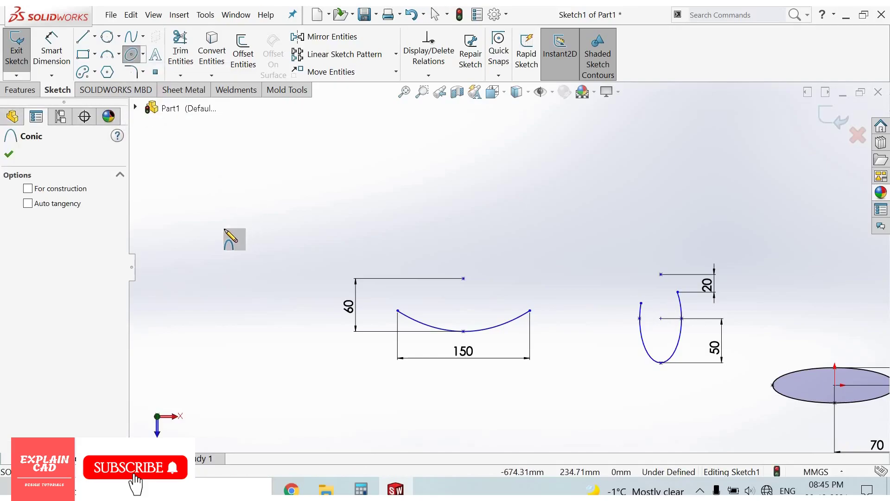
pyautogui.click(198, 238)
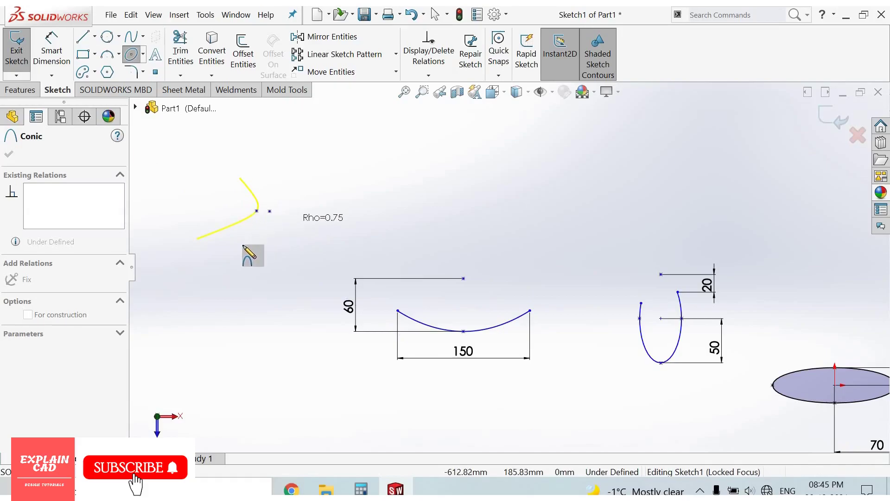
pyautogui.click(311, 208)
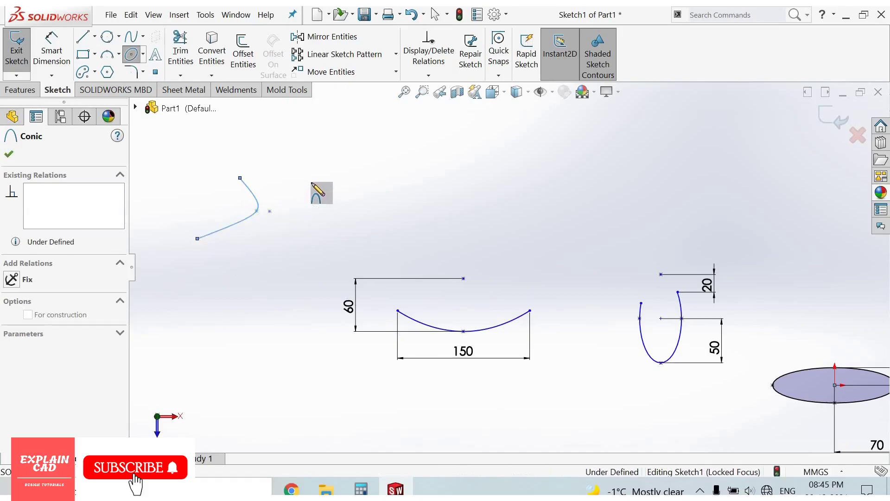
pyautogui.rightClick(319, 189)
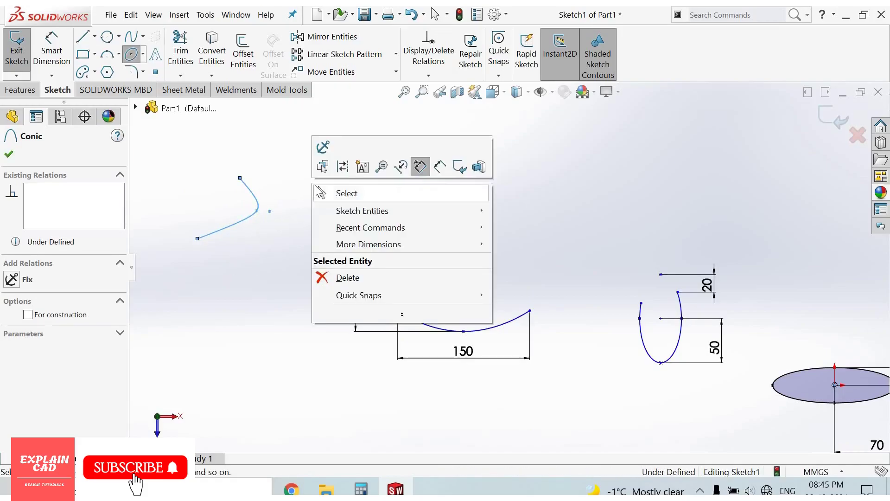
# Dimension the vertical distance between the conic's two endpoints as 70 mm
pyautogui.click(65, 70)
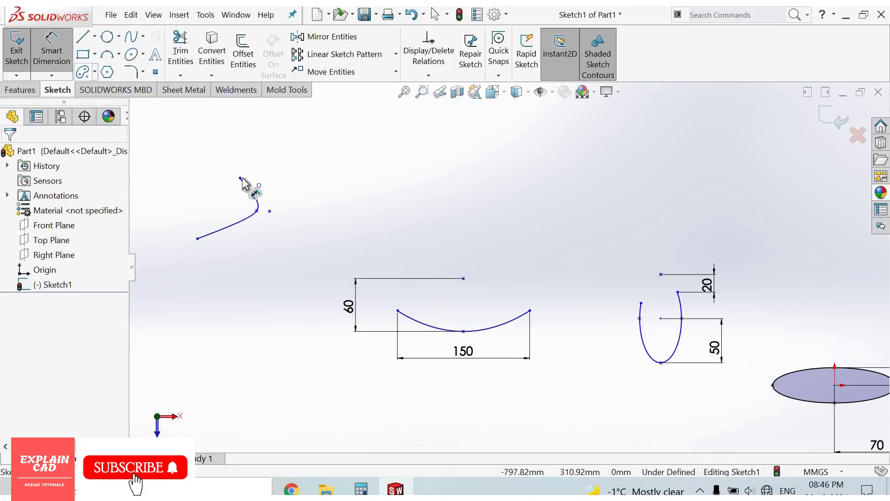
pyautogui.click(196, 239)
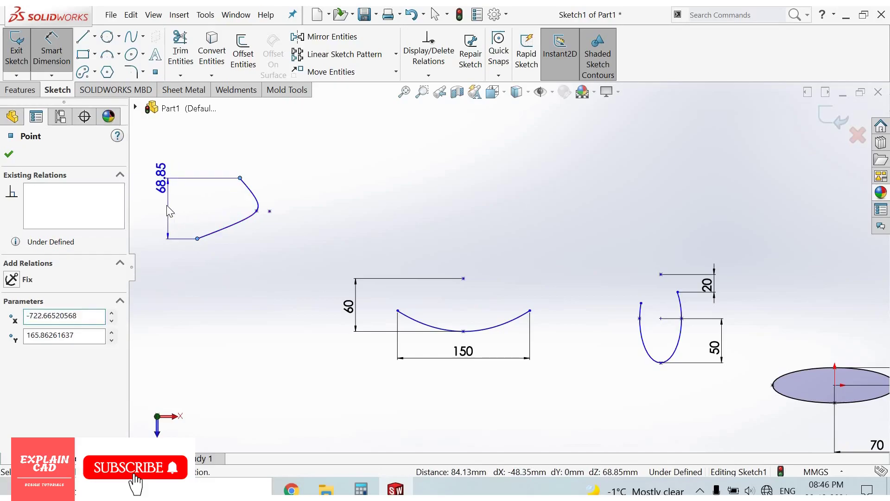
pyautogui.click(169, 211)
pyautogui.write('70')
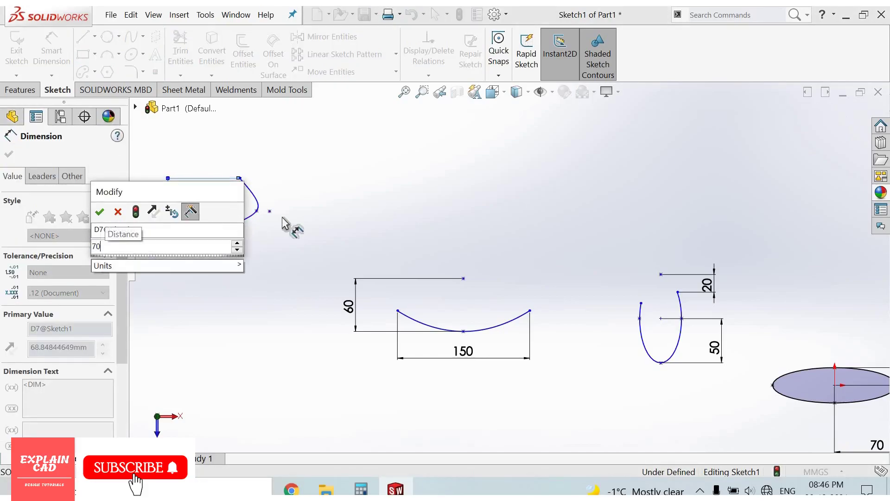
pyautogui.press('Return')
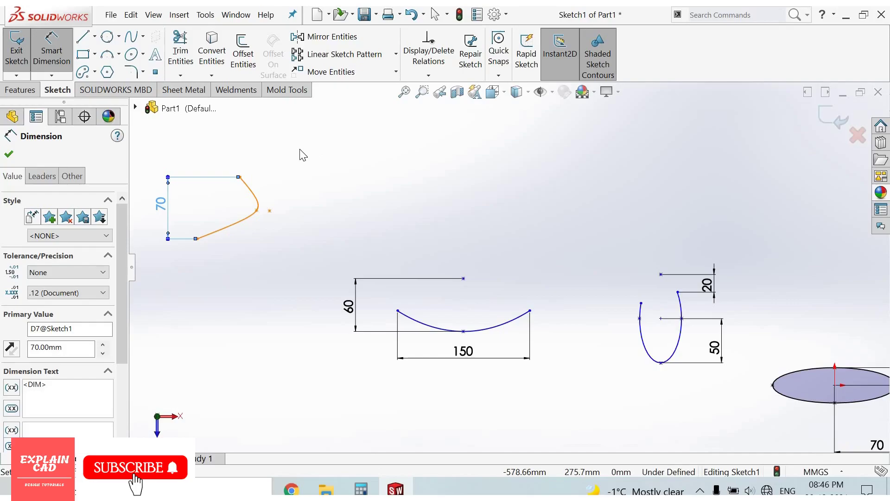
pyautogui.rightClick(324, 145)
# Dimension the distance between the conic's shoulder point and its top vertex as 20 mm
pyautogui.click(267, 216)
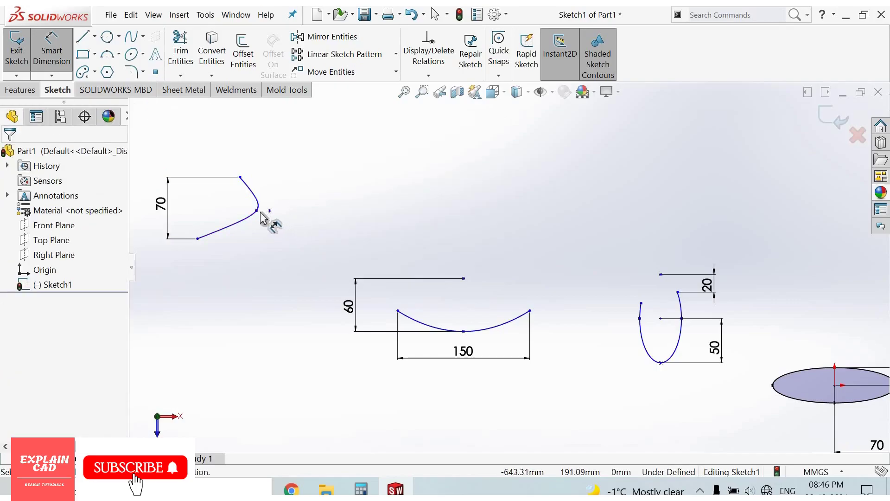
pyautogui.click(258, 213)
pyautogui.click(265, 215)
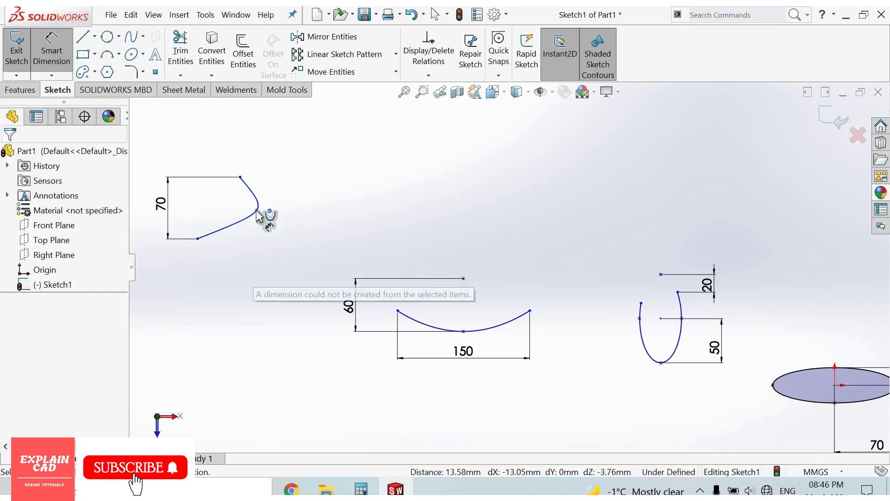
pyautogui.click(270, 211)
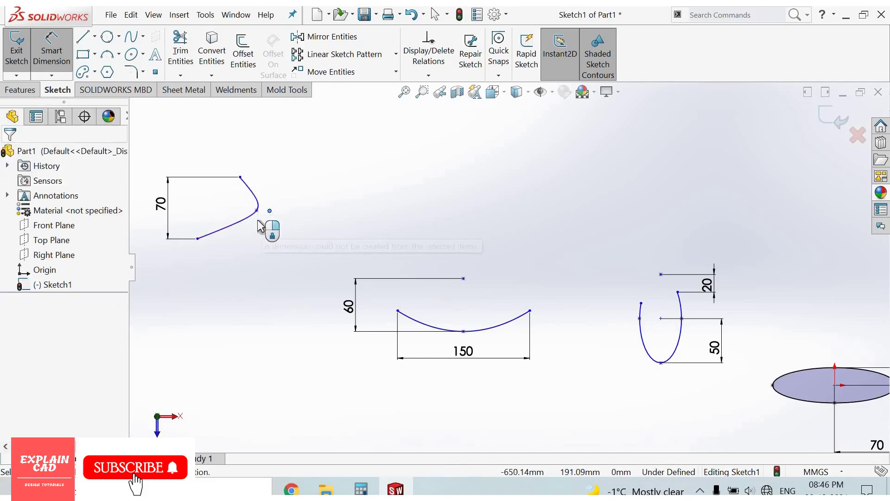
pyautogui.click(257, 210)
pyautogui.click(270, 211)
pyautogui.click(279, 307)
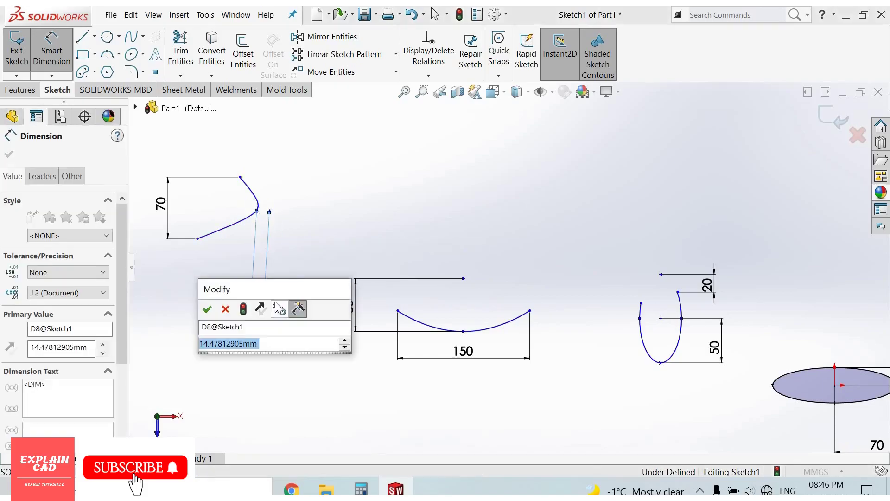
pyautogui.write('20')
pyautogui.press('Return')
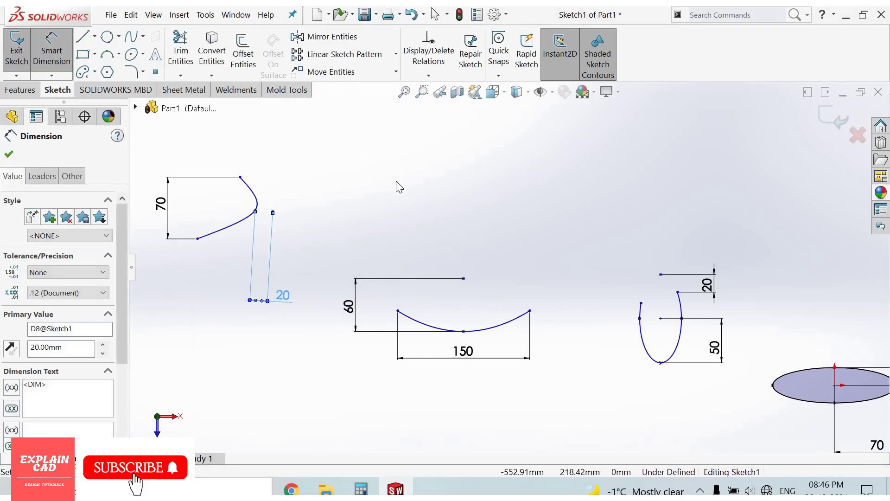
pyautogui.rightClick(356, 144)
pyautogui.click(377, 185)
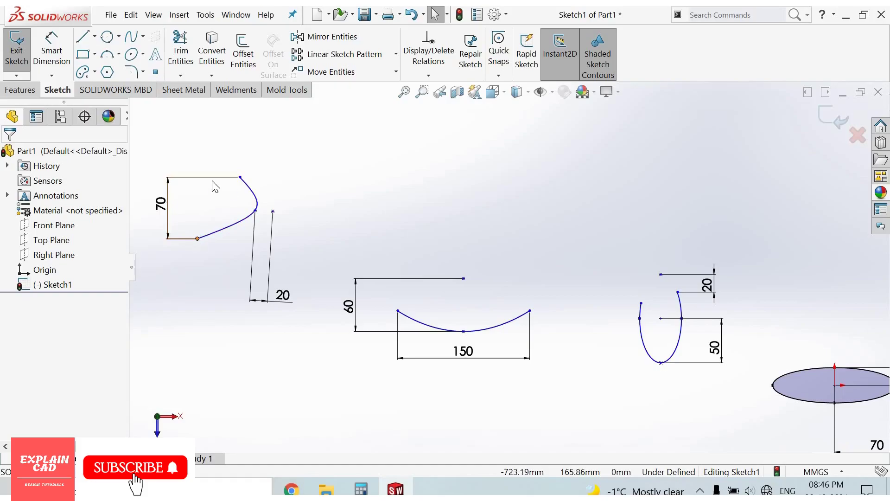
# Add a Vertical relation between the conic's two endpoints
pyautogui.click(240, 177)
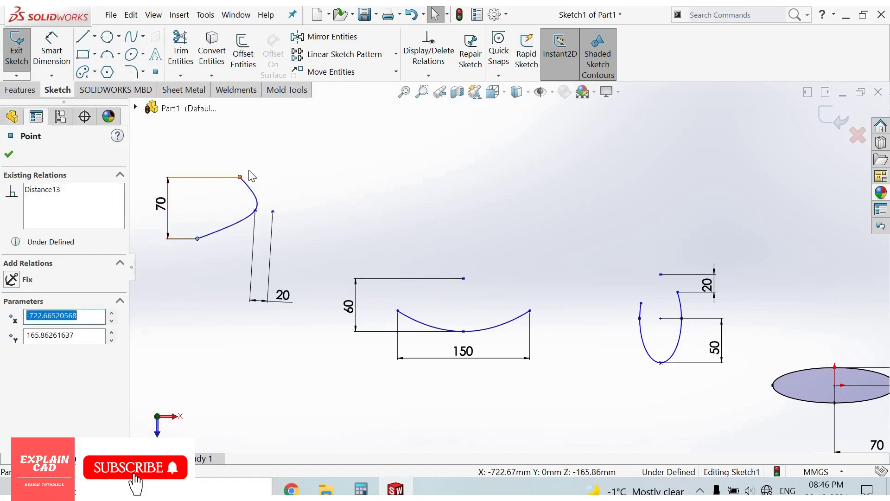
pyautogui.keyDown('ctrl'); pyautogui.click(240, 177); pyautogui.keyUp('ctrl')
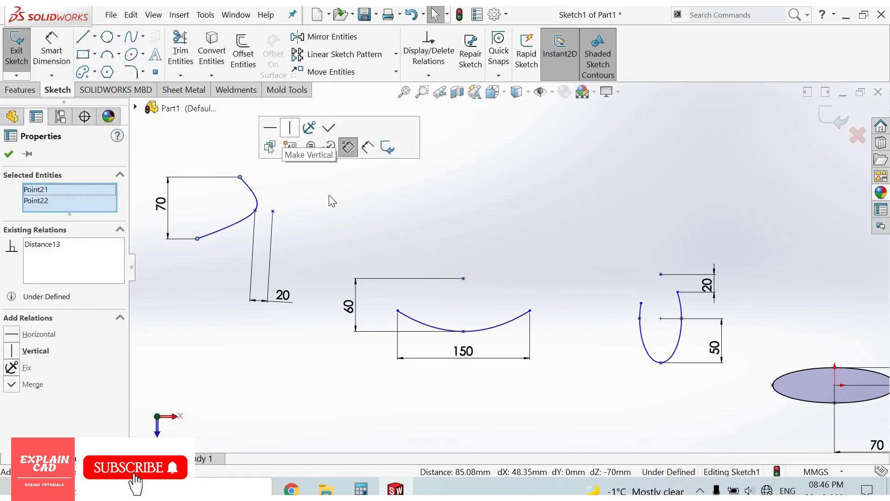
pyautogui.click(301, 209)
# Add a Horizontal relation between the conic's shoulder point and its top vertex
pyautogui.click(277, 212)
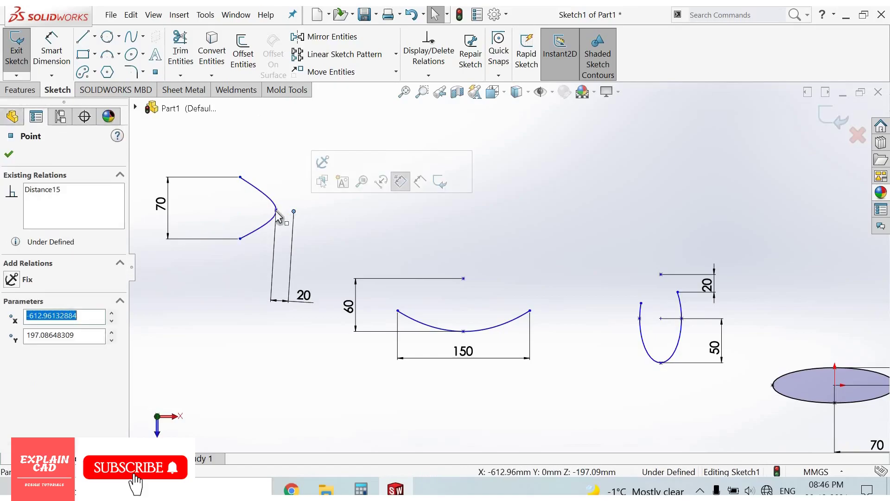
pyautogui.keyDown('ctrl'); pyautogui.click(293, 211); pyautogui.keyUp('ctrl')
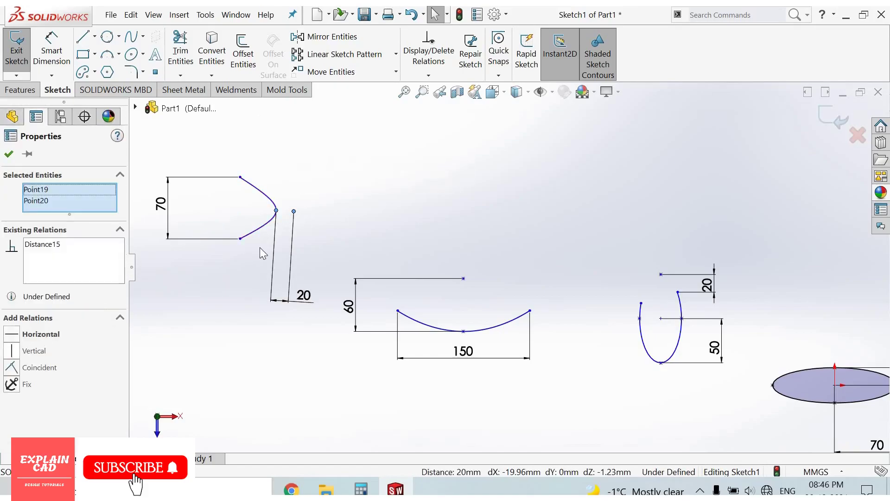
pyautogui.click(332, 218)
pyautogui.click(282, 220)
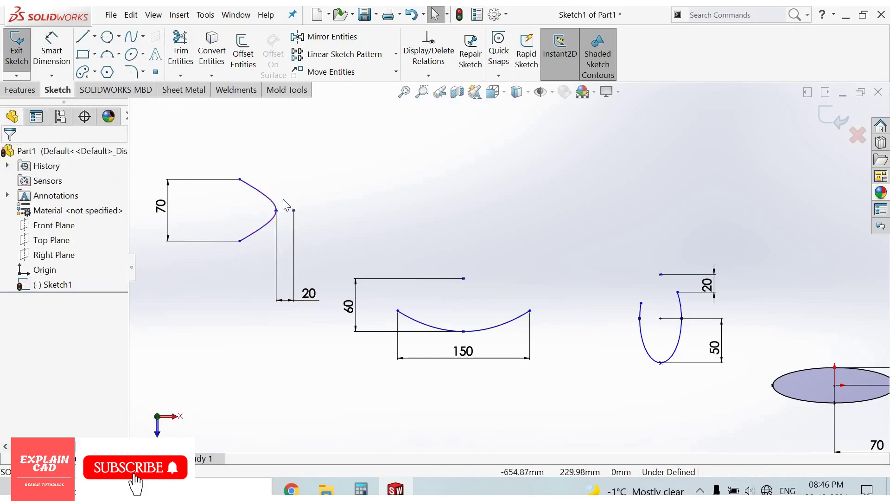